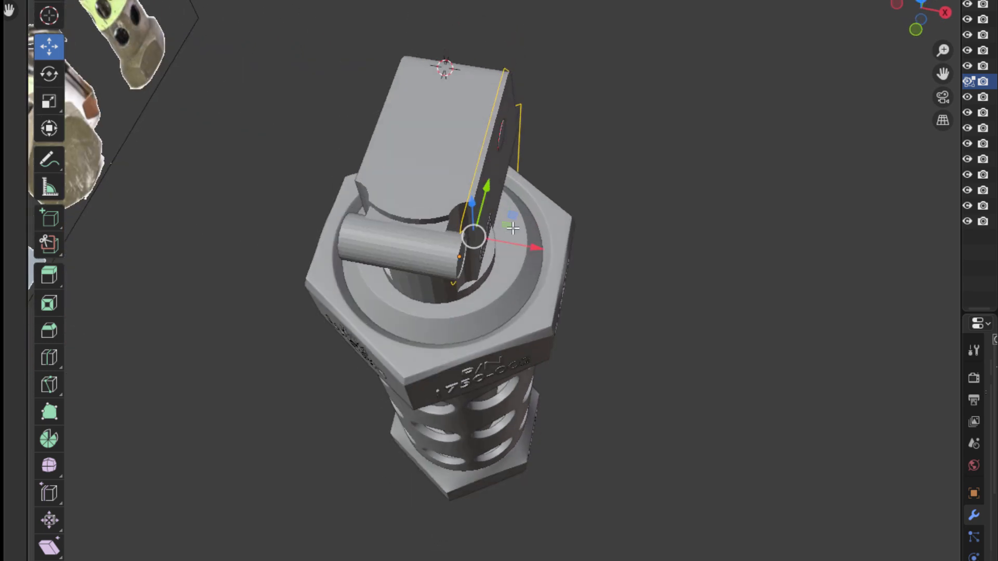
Mirror the lever strip across X, enabling both bisect and flip on the X axis.
scroll(499, 195, "up", 4)
left_click_drag(521, 179, 520, 179)
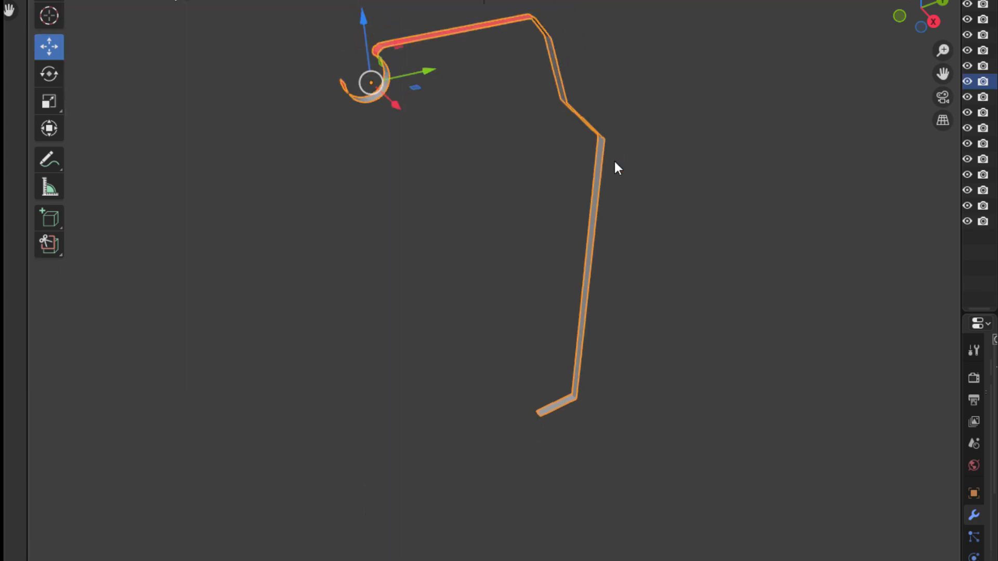
middle_click_drag(615, 165, 375, 141)
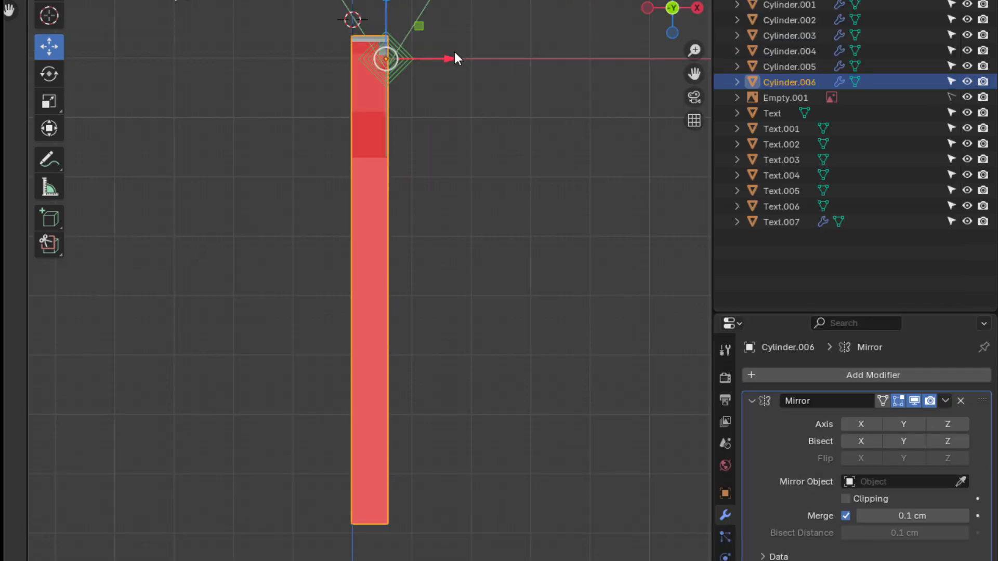
left_click(860, 424)
left_click(861, 441)
left_click(861, 458)
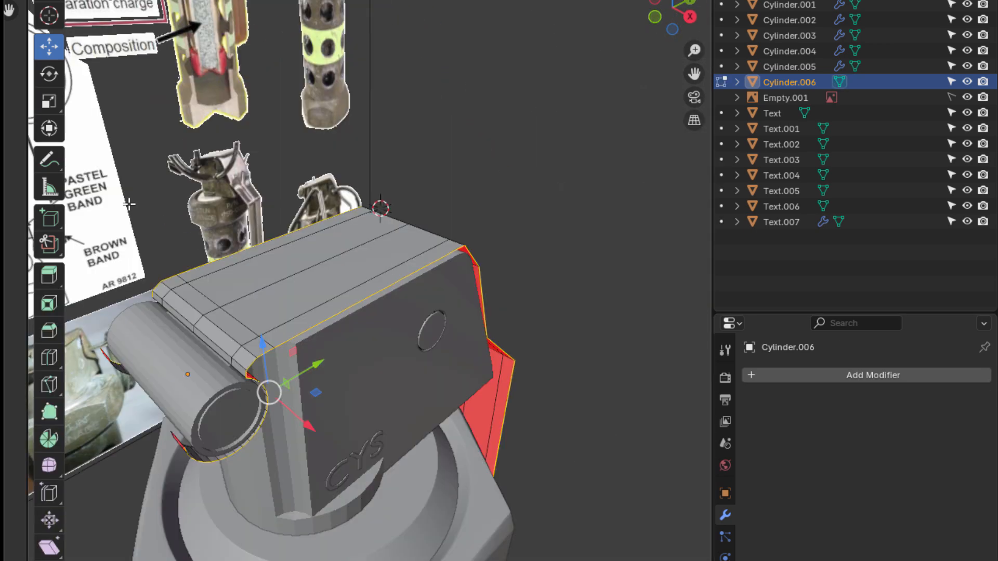
Move the round end faces of the cylinder on the fuze head along the X axis.
middle_click_drag(285, 477, 329, 468)
left_click(51, 100)
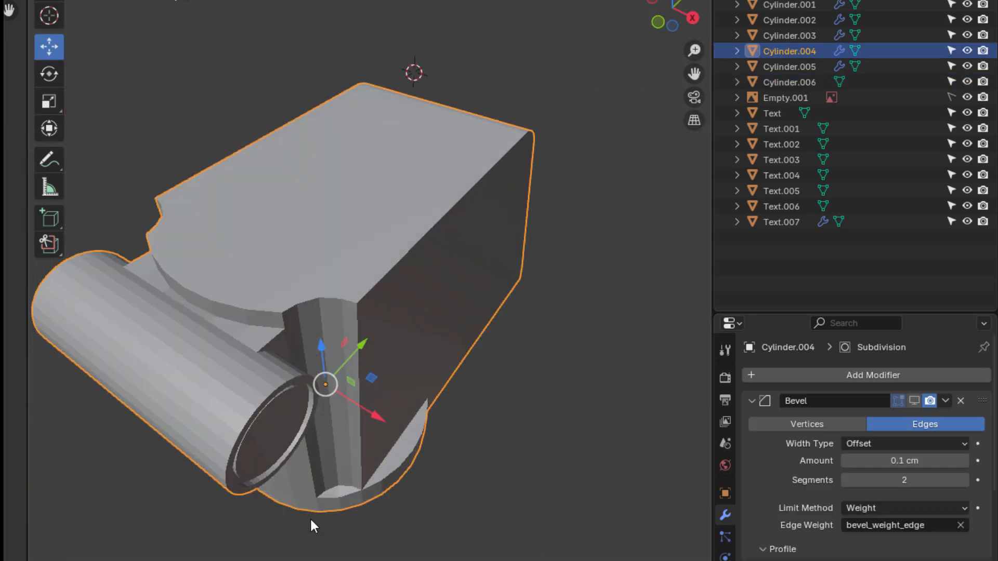
key("Tab")
scroll(267, 423, "up", 3)
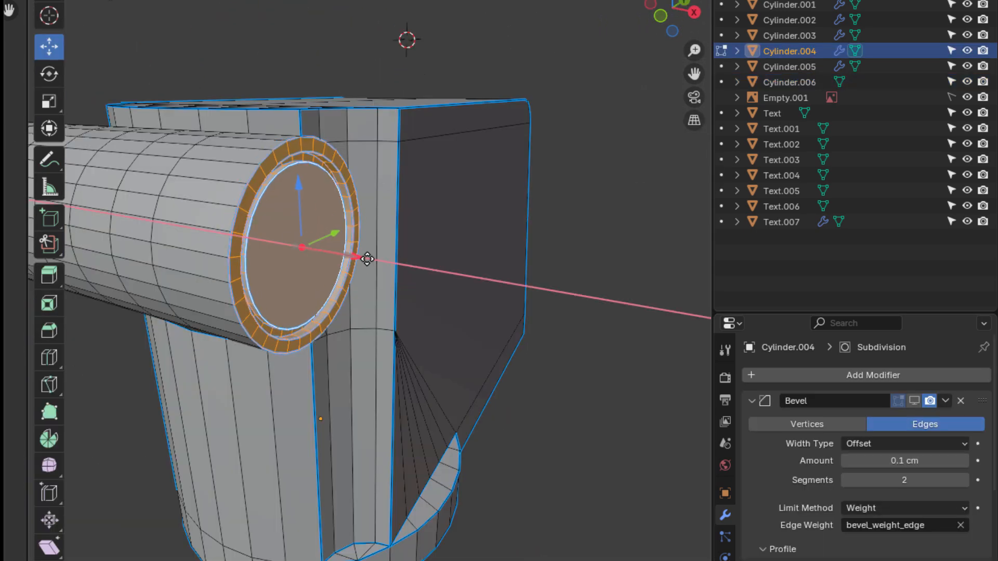
middle_click_drag(389, 270, 409, 441)
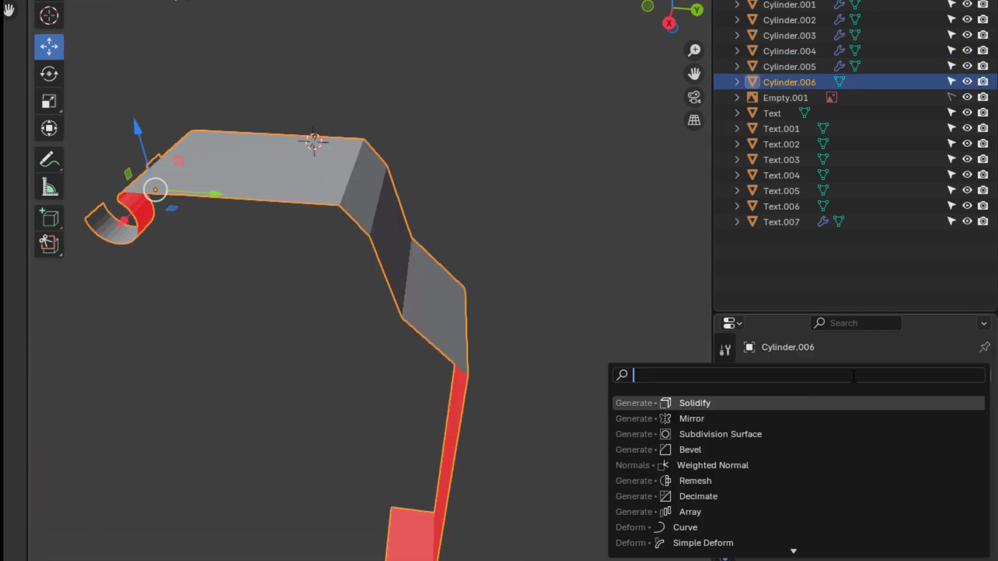
Give the lever a Solidify modifier with a thickness of 0.2 cm and apply it.
key("Return")
scroll(379, 311, "up", 3)
middle_click_drag(378, 312, 306, 265)
scroll(515, 385, "up", 3)
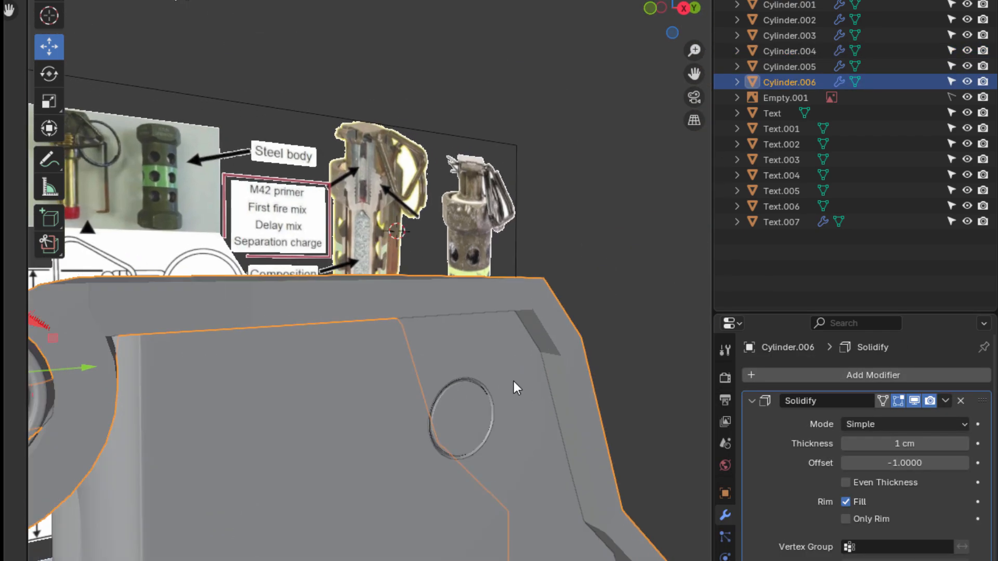
middle_click_drag(514, 385, 468, 351)
double_click(884, 442)
type("0.2")
key("Return")
scroll(520, 322, "down", 3)
key("ctrl+a")
left_click(621, 395)
left_click(521, 370)
Add a loop cut across the lever's steep section beside the head block's round detail.
key("Tab")
key("ctrl+r")
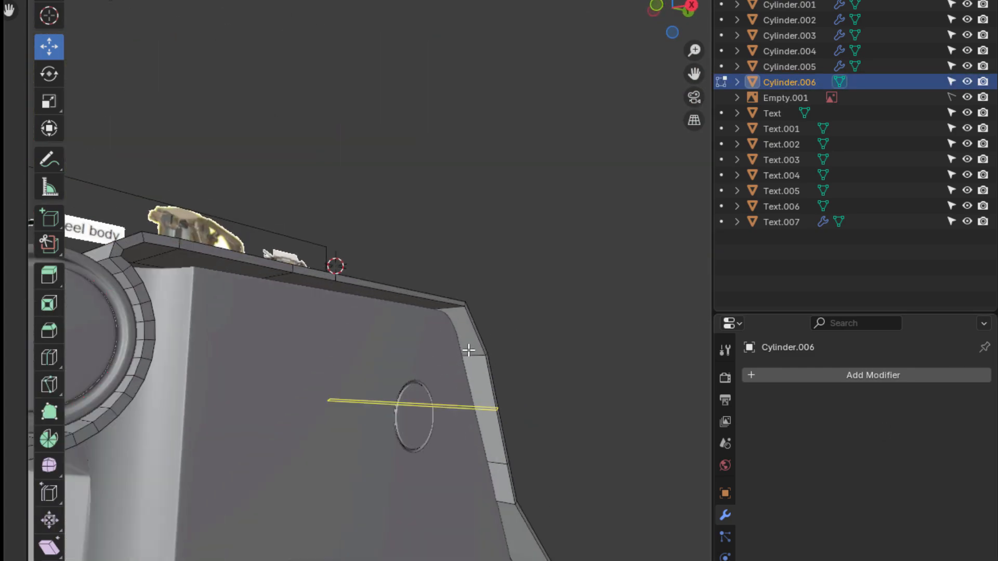
left_click(471, 351)
Extrude the inner rim faces along the lever's top section and bend along their normals to form a side flange.
key("3")
left_click(486, 400)
middle_click_drag(485, 400, 475, 353)
left_click(338, 267, "ctrl")
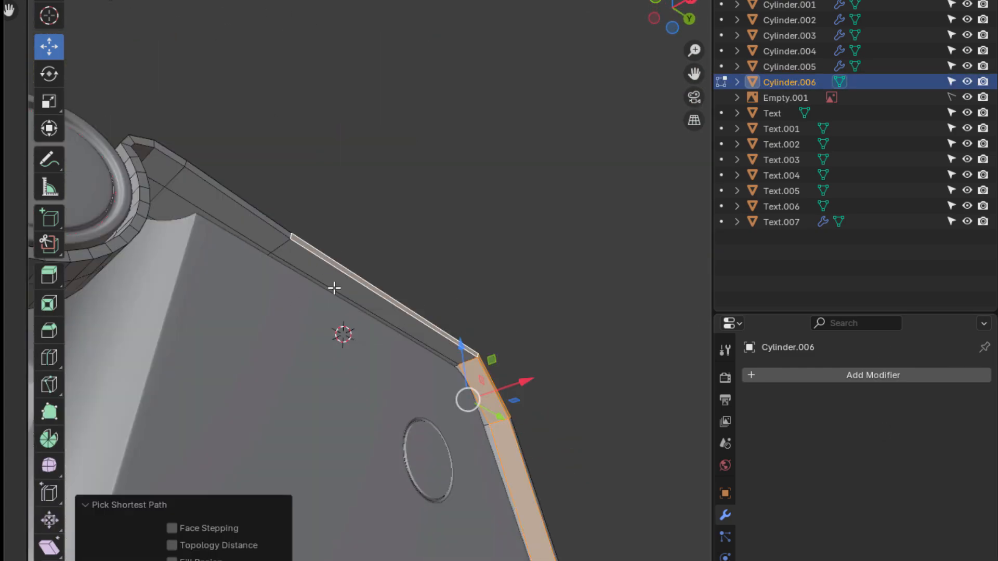
left_click(354, 296, "ctrl")
left_click(399, 305, "shift")
key("alt+e")
left_click(341, 401)
left_click(390, 319)
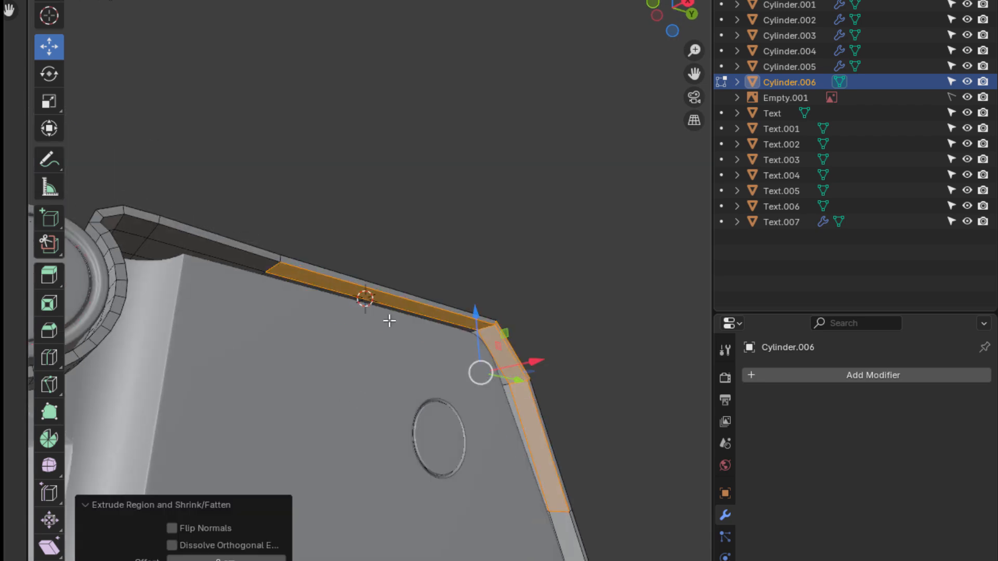
middle_click_drag(390, 319, 489, 316)
key("alt+e")
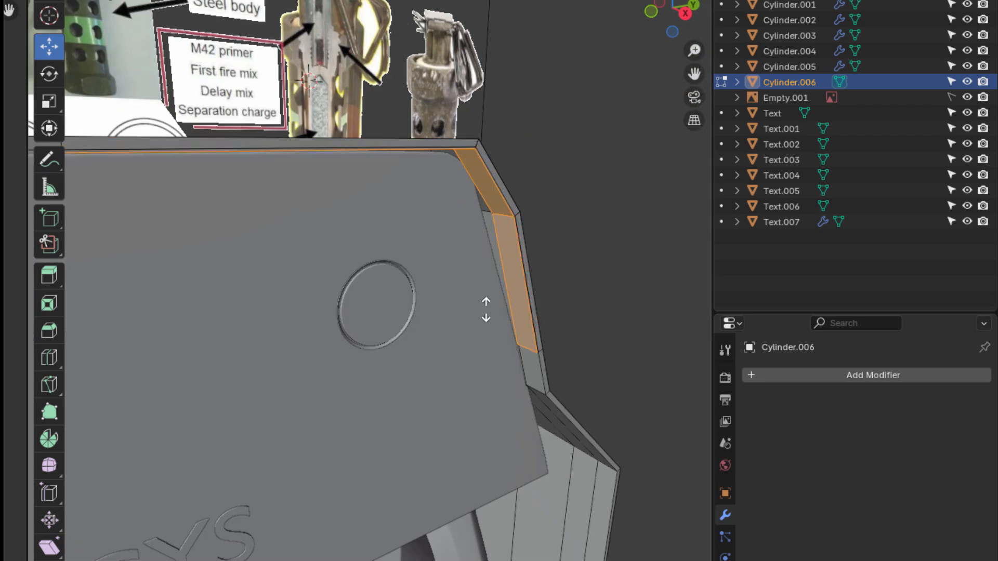
left_click(511, 229)
scroll(498, 213, "down", 3)
left_click(478, 196)
middle_click_drag(479, 196, 486, 159)
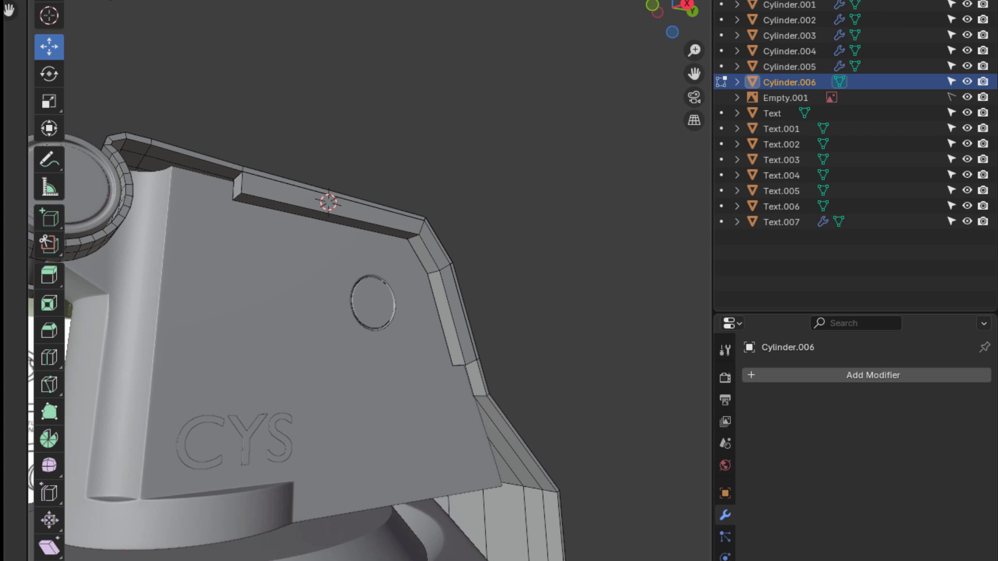
Pull down the lower edge at the flange's end nearest the cylinder and bevel it into a rounded corner.
left_click(235, 197)
key("KP_Decimal")
left_click_drag(369, 222, 338, 383)
left_click(539, 387)
scroll(540, 387, "down", 6)
left_click(531, 416)
middle_click_drag(525, 437, 565, 354)
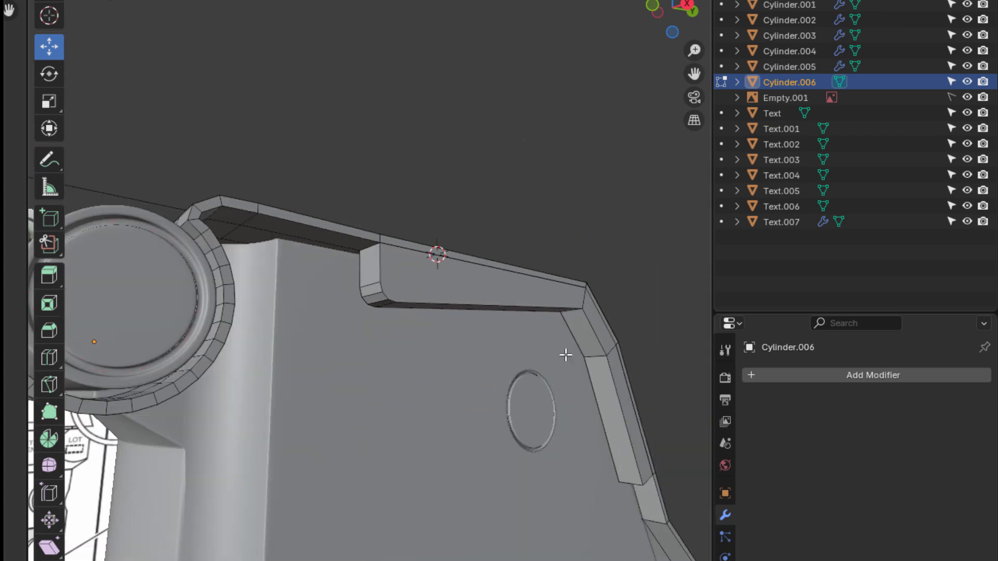
Round the flange's corner at its opposite end and bevel the lever's top bend edge.
scroll(625, 482, "up", 3)
left_click(623, 479)
key("KP_Decimal")
middle_click_drag(623, 479, 398, 229)
left_click_drag(354, 185, 499, 352)
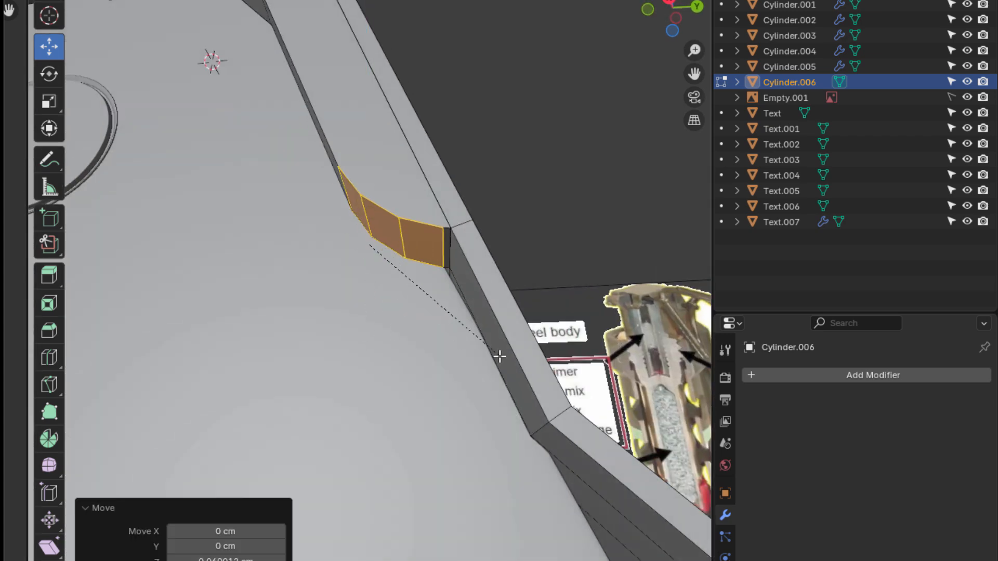
key("Tab")
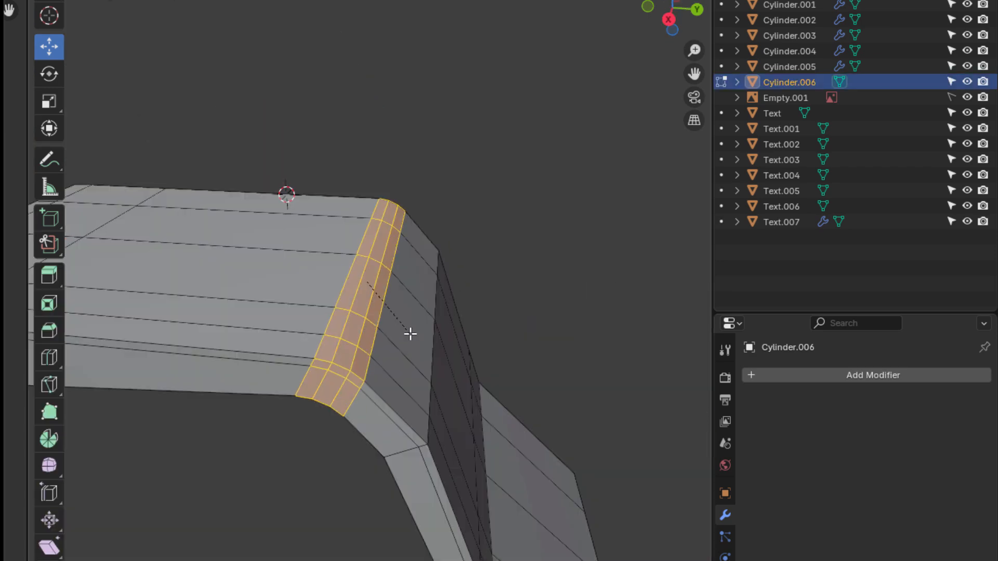
left_click(432, 348)
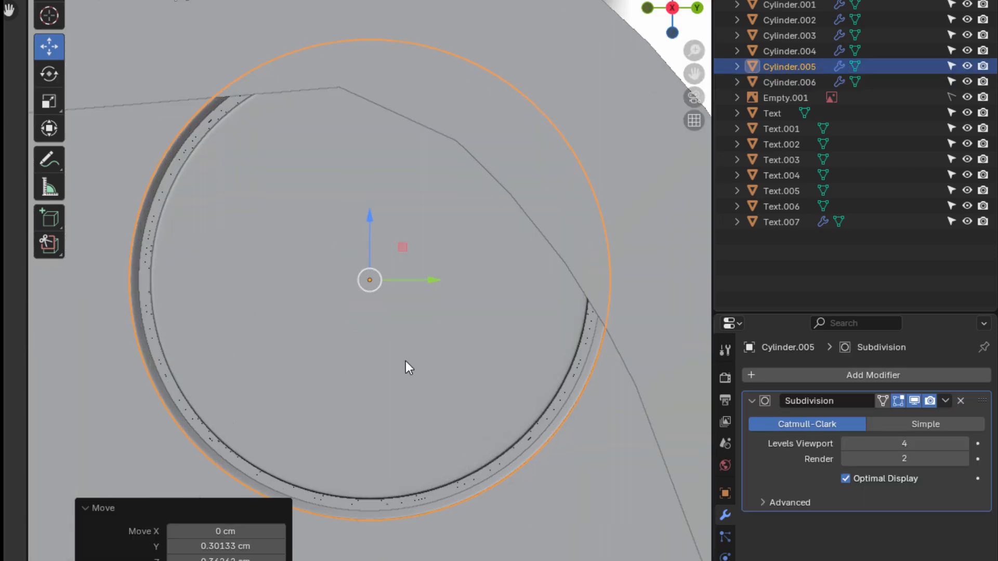
Scale the round detail on the head block's side to about 0.76 and move it closer to the lever's bend.
key("s")
left_click(417, 407)
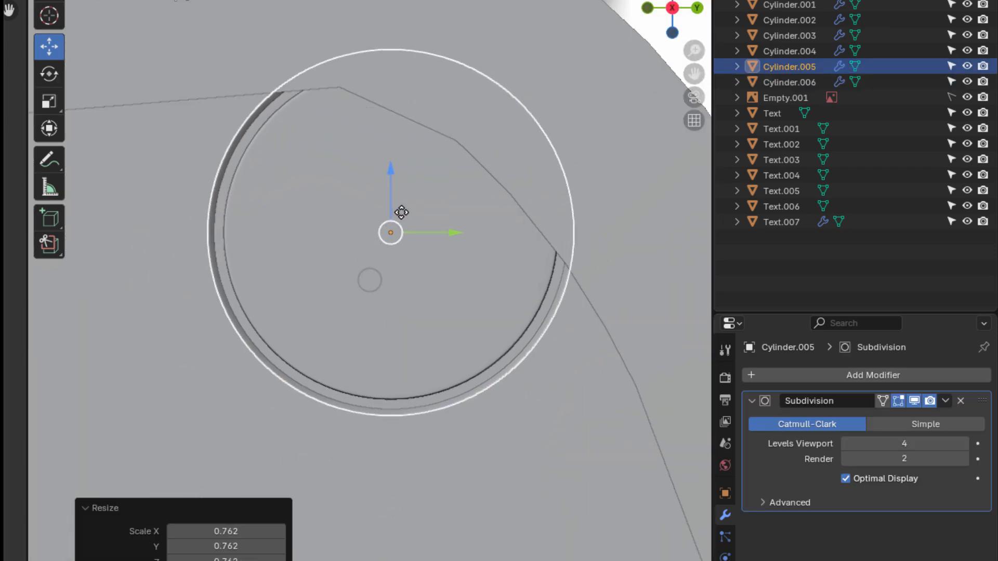
left_click_drag(401, 212, 424, 190)
key("s")
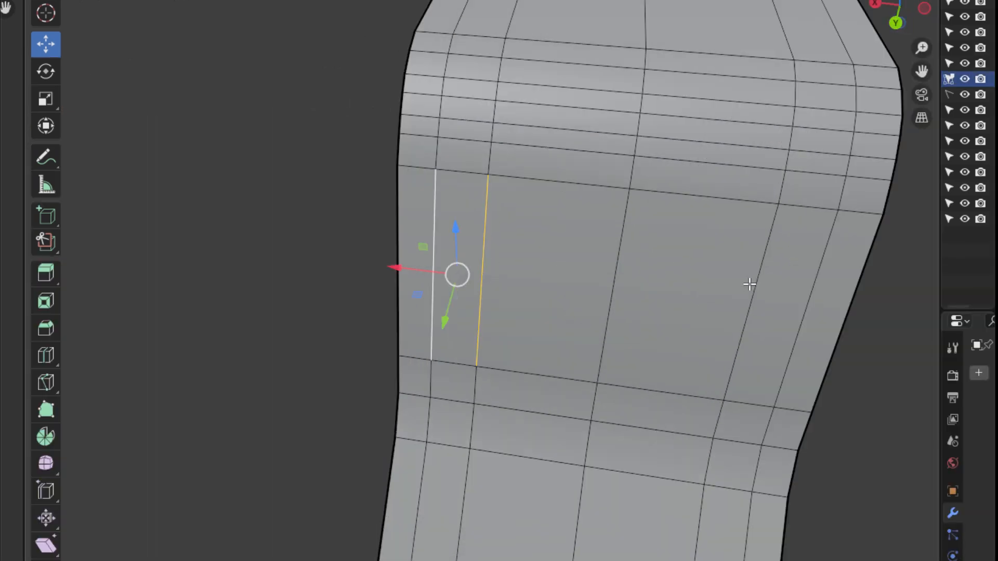
Dissolve the lengthwise edges on both sides of the centre line on the lever's flat section below the bend.
key("x")
left_click(793, 291)
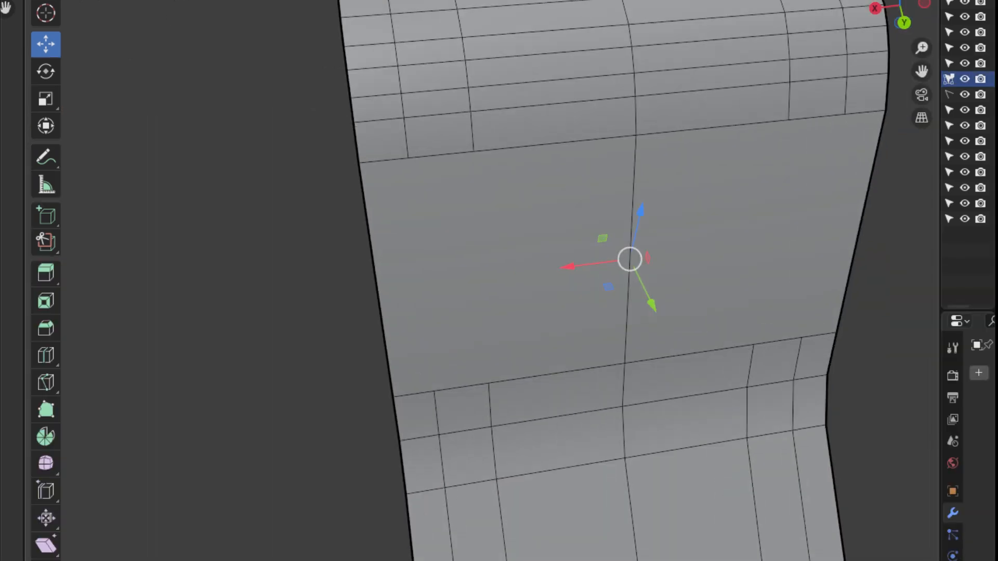
middle_click_drag(460, 307, 451, 287)
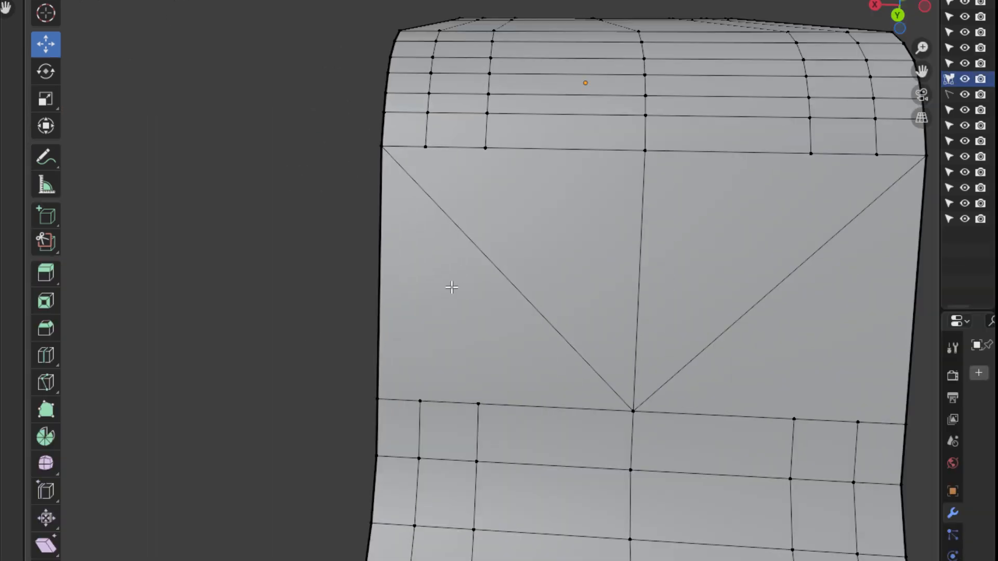
Shift the edge loops beside the lever's centre line along X on the sections below and above the flat face.
scroll(474, 470, "down", 5)
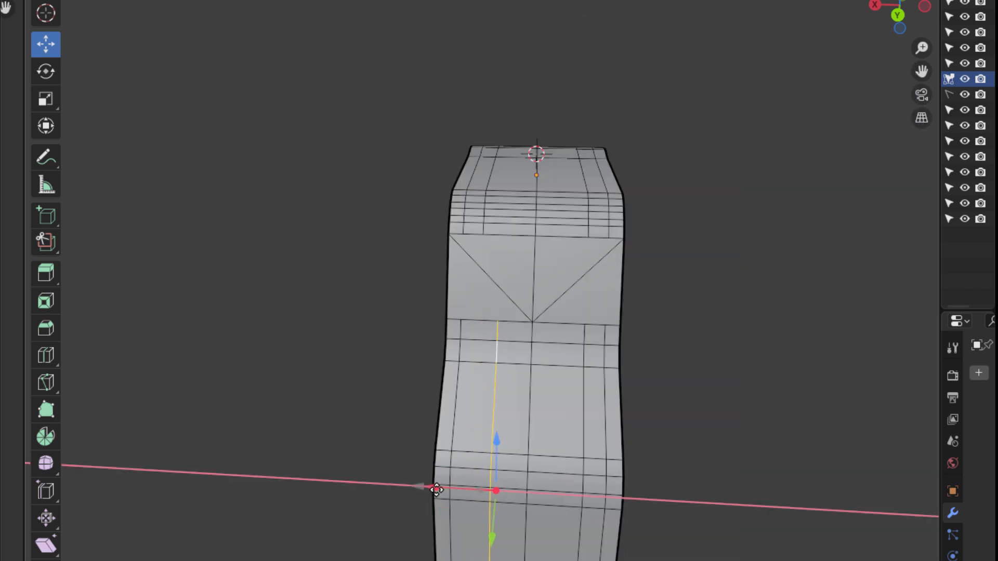
left_click_drag(439, 491, 438, 490)
middle_click_drag(481, 156, 488, 245)
left_click(485, 205, "alt")
scroll(485, 205, "down", 3)
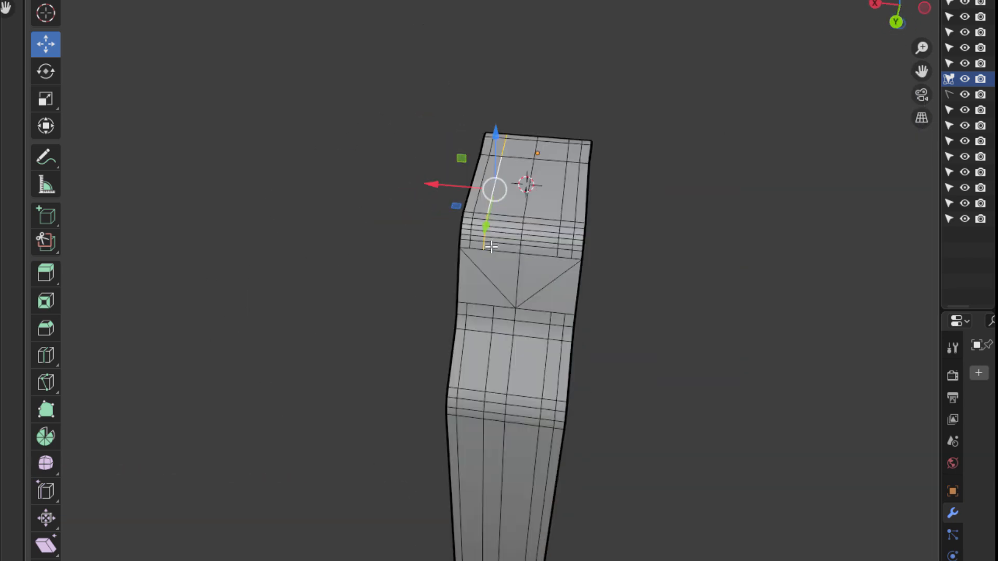
scroll(488, 244, "up", 3)
left_click_drag(470, 132, 471, 132)
Connect the two facing vertices beside the centre line with a new edge across the lever's flat section.
key("1")
scroll(481, 252, "up", 2)
left_click(517, 212)
left_click(512, 344, "shift")
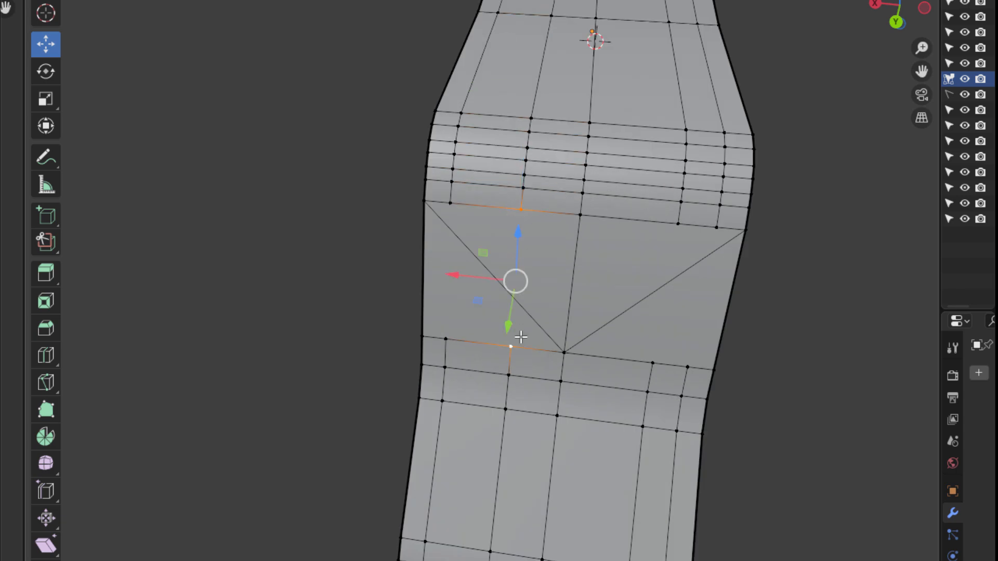
key("j")
middle_click_drag(522, 336, 481, 256)
scroll(481, 256, "up", 3)
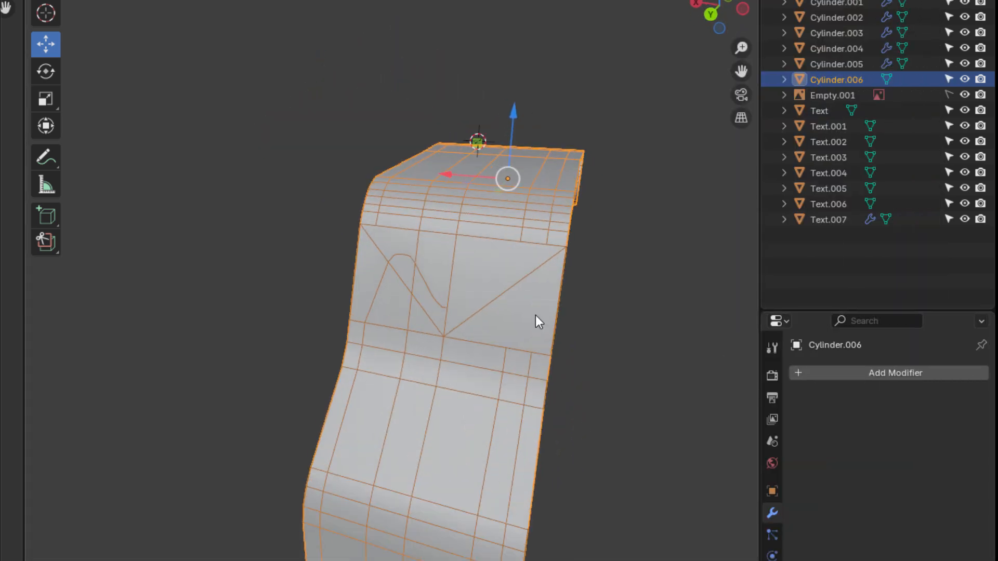
Add a Mirror modifier to the lever with axis X and bisect X enabled and flip off.
left_click(895, 372)
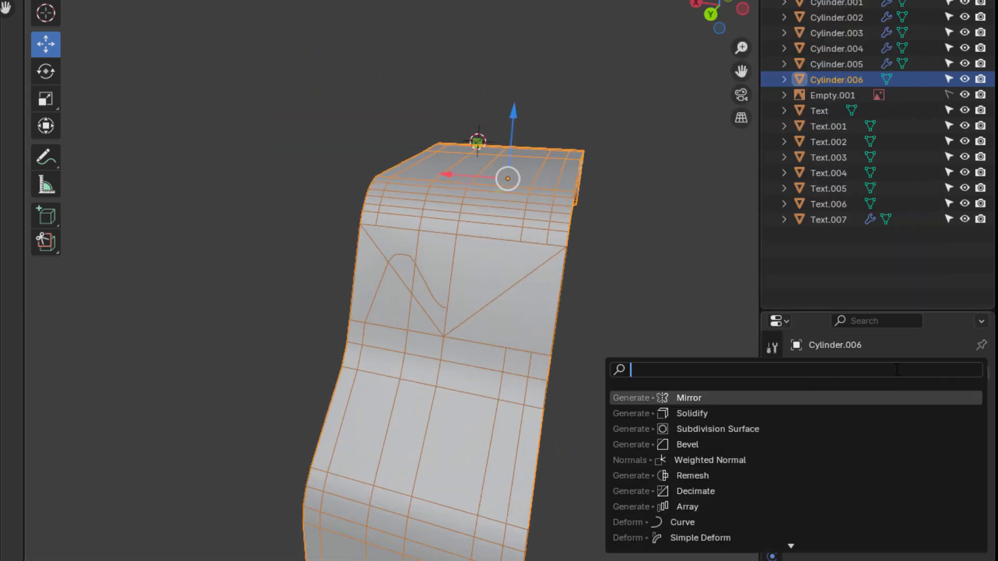
left_click(691, 396)
scroll(528, 356, "up", 3)
key("Tab")
left_click(498, 322)
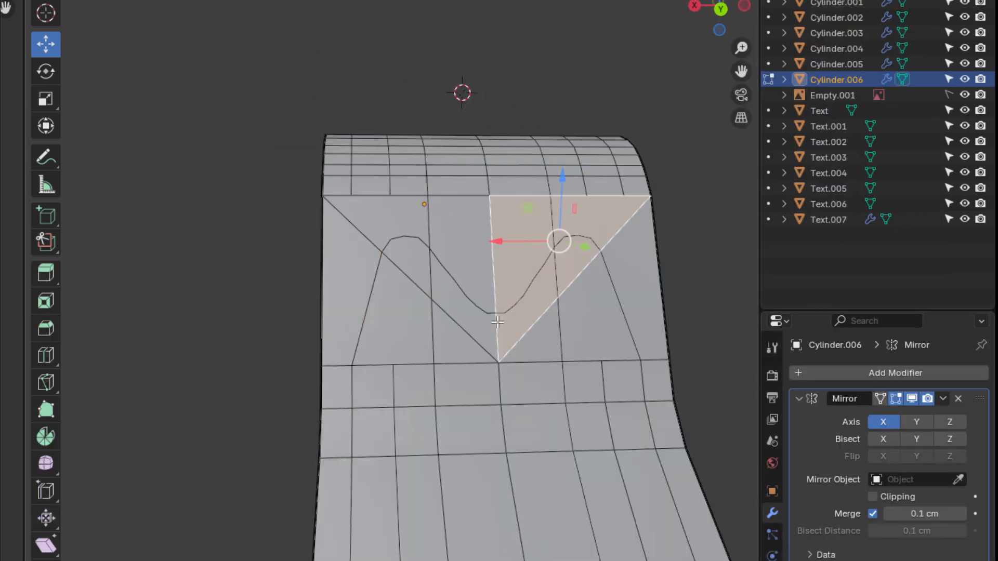
left_click(881, 433)
left_click(881, 433)
left_click(885, 455)
left_click(885, 454)
Apply the lever's Mirror modifier in Object Mode.
left_click(941, 399)
key("Tab")
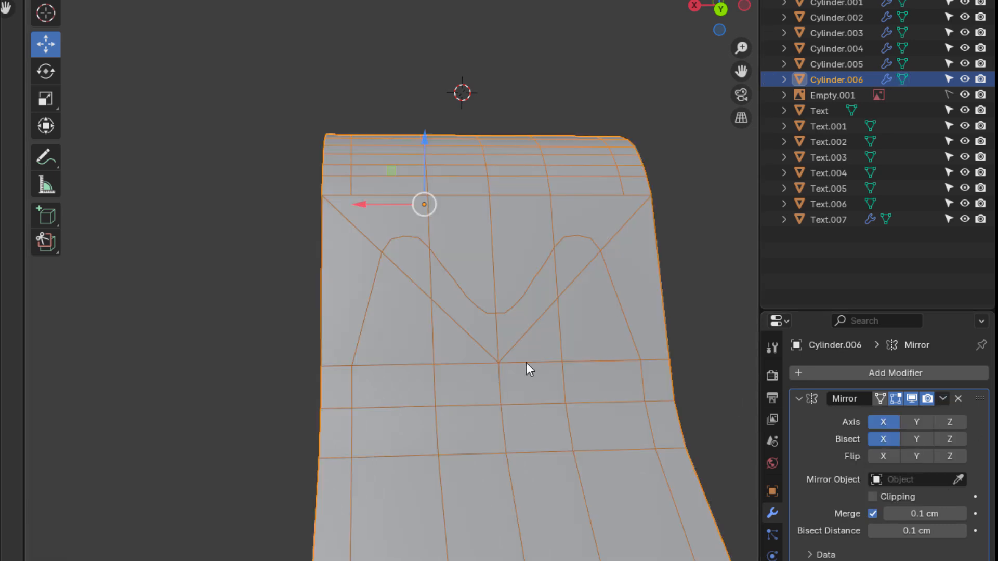
key("alt+a")
middle_click_drag(529, 369, 508, 375)
left_click(903, 416)
Select the V-shaped faces plus the central strip running down the lever and inset them with depth into a Y-shaped detail.
key("Tab")
middle_click_drag(364, 176, 342, 166)
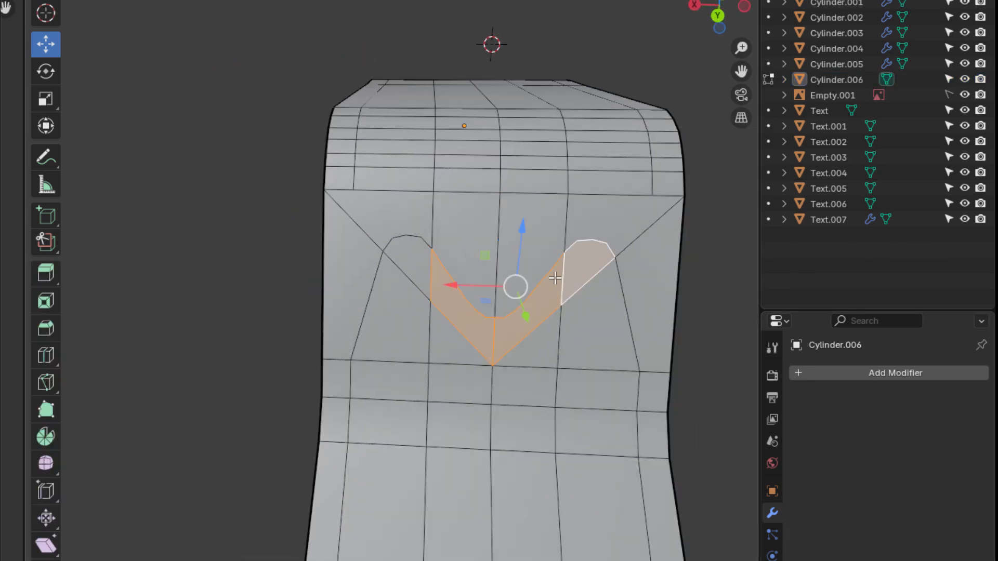
left_click(411, 260, "shift")
left_click(450, 344, "shift")
left_click(528, 344, "shift")
scroll(520, 354, "down", 6)
left_click(430, 445, "ctrl")
left_click(411, 451, "ctrl")
left_click(420, 324, "ctrl")
scroll(419, 348, "up", 7)
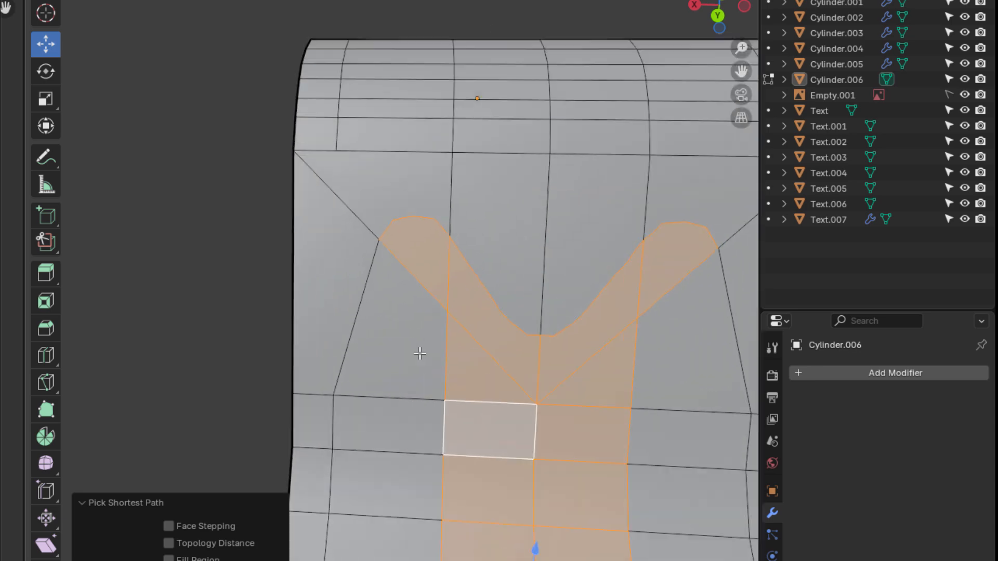
middle_click_drag(420, 353, 551, 410)
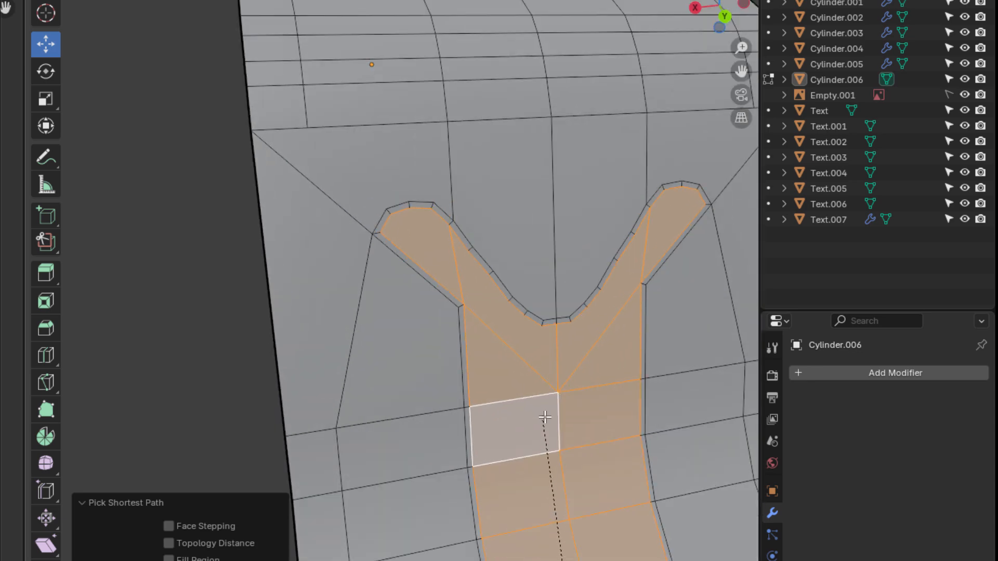
key("e")
right_click(539, 391)
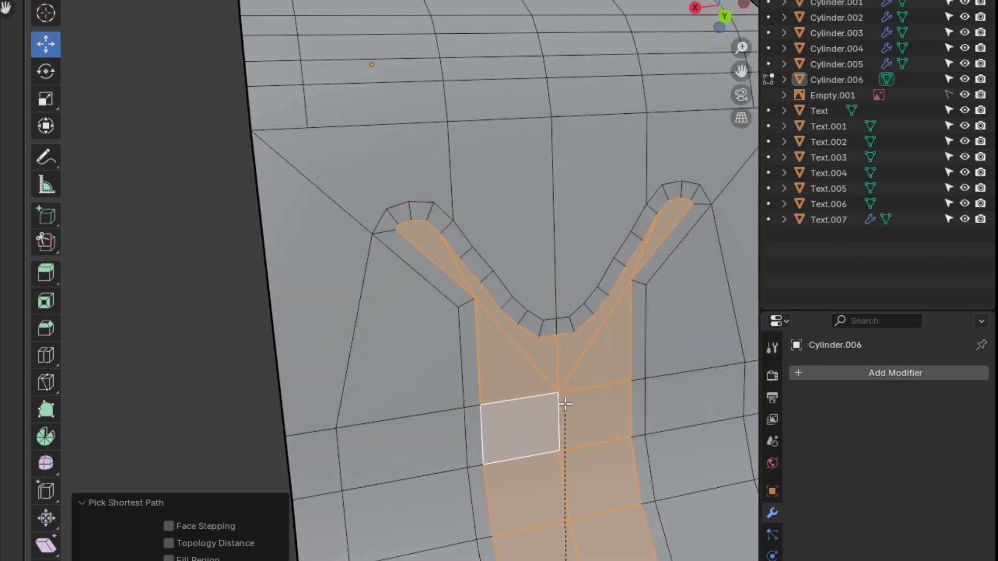
key("ctrl")
left_click(534, 384)
Shade the lever smooth by angle at 45.7°.
key("Tab")
scroll(530, 380, "down", 4)
middle_click_drag(530, 379, 509, 338)
scroll(510, 338, "up", 4)
left_click(511, 336)
right_click(396, 267)
left_click(395, 266)
scroll(411, 301, "down", 8)
left_click(426, 353)
middle_click_drag(431, 364, 434, 324)
scroll(435, 323, "up", 8)
key("Tab")
scroll(494, 322, "down", 3)
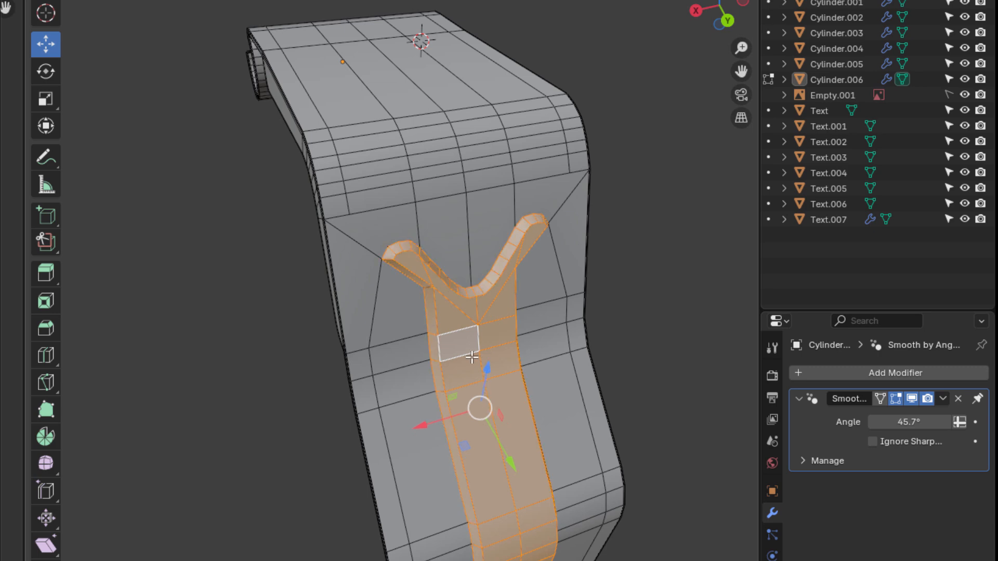
Narrow the Y-shaped detail on the lever by scaling its faces along X.
middle_click_drag(367, 242, 333, 171)
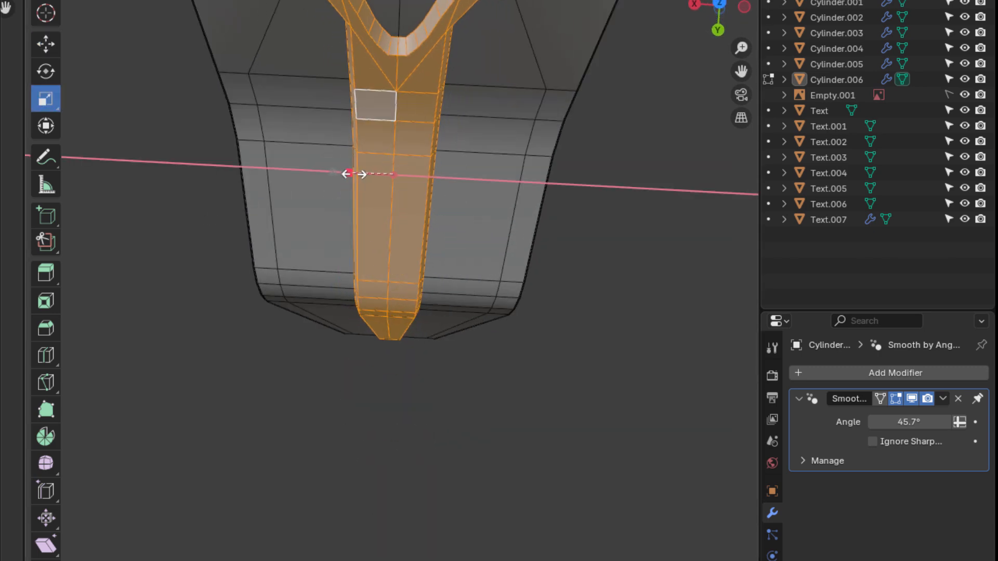
left_click_drag(354, 174, 359, 175)
key("Tab")
scroll(532, 390, "down", 8)
middle_click_drag(532, 389, 558, 154)
Examine the shading and topology around the arms of the lever's Y-shaped detail.
key("Tab")
scroll(374, 78, "up", 4)
left_click(370, 72)
scroll(370, 72, "up", 6)
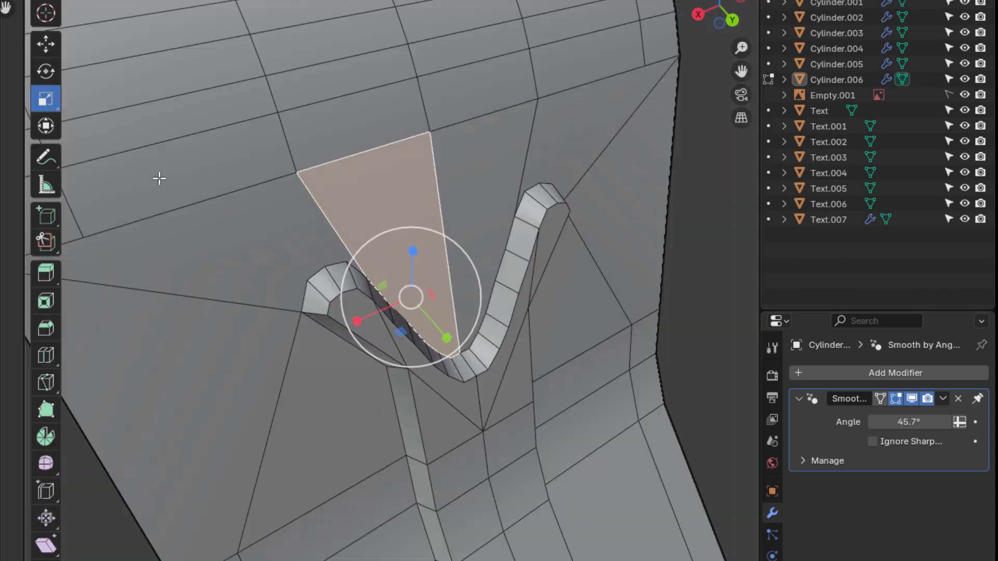
middle_click_drag(159, 178, 140, 120)
scroll(322, 305, "down", 6)
key("Tab")
scroll(323, 305, "up", 5)
middle_click_drag(322, 305, 287, 109)
key("Tab")
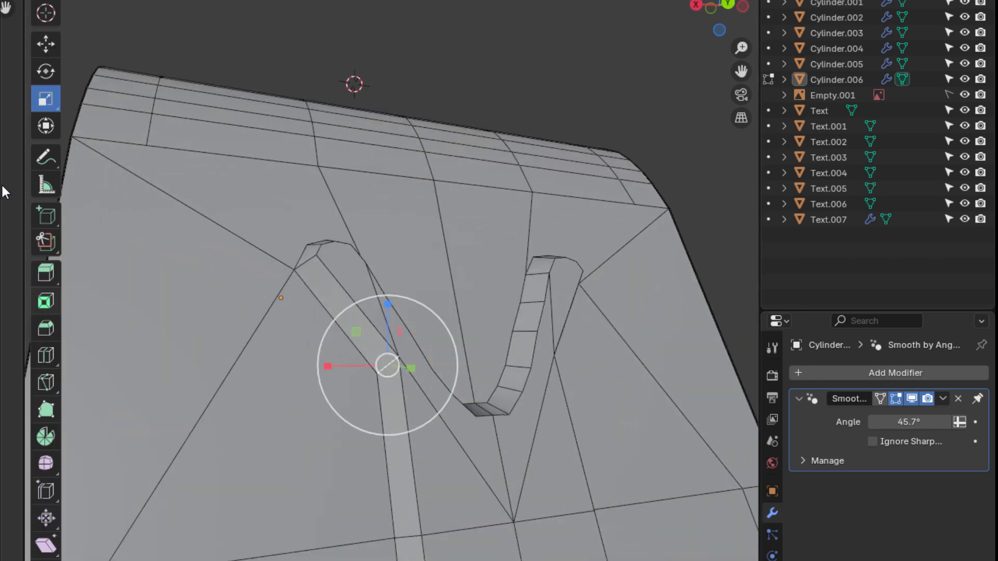
left_click(46, 44)
middle_click_drag(361, 330, 322, 388)
left_click(297, 373)
scroll(568, 383, "down", 4)
middle_click_drag(568, 383, 474, 361)
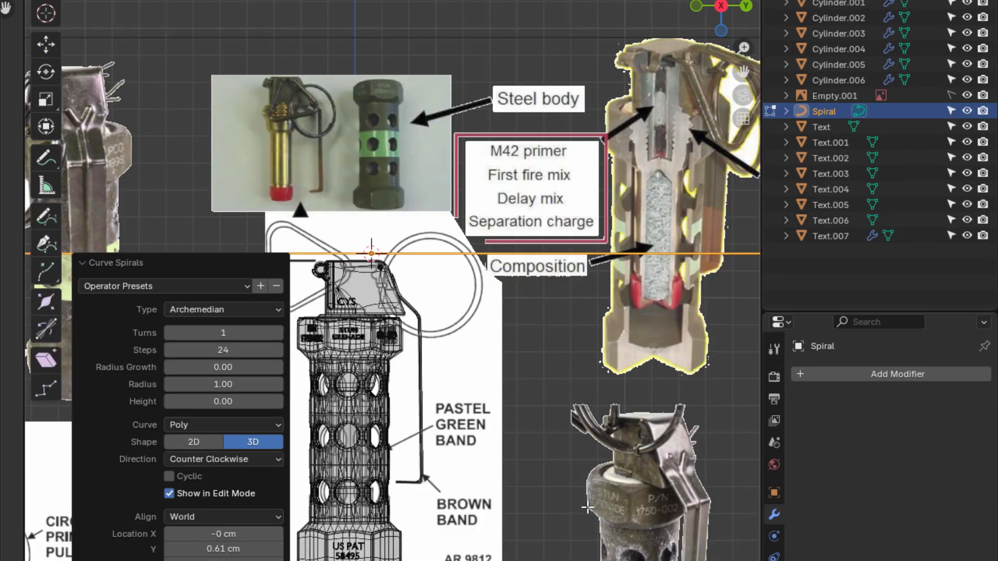
Set the new spiral curve's radius to 0.20 and shape it into a two-turn ring with a slight height.
scroll(588, 507, "down", 6)
middle_click_drag(587, 508, 310, 381)
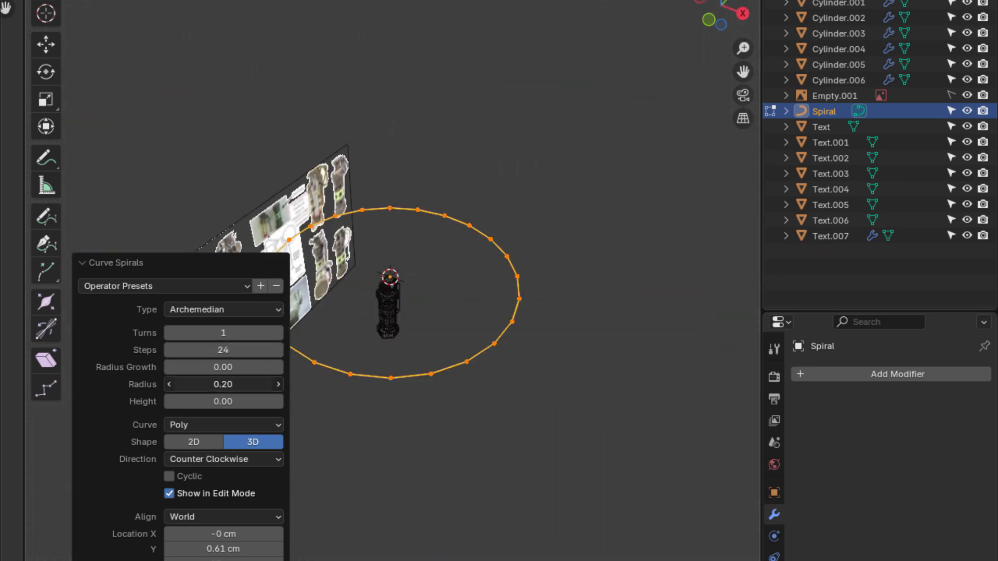
scroll(379, 328, "up", 8)
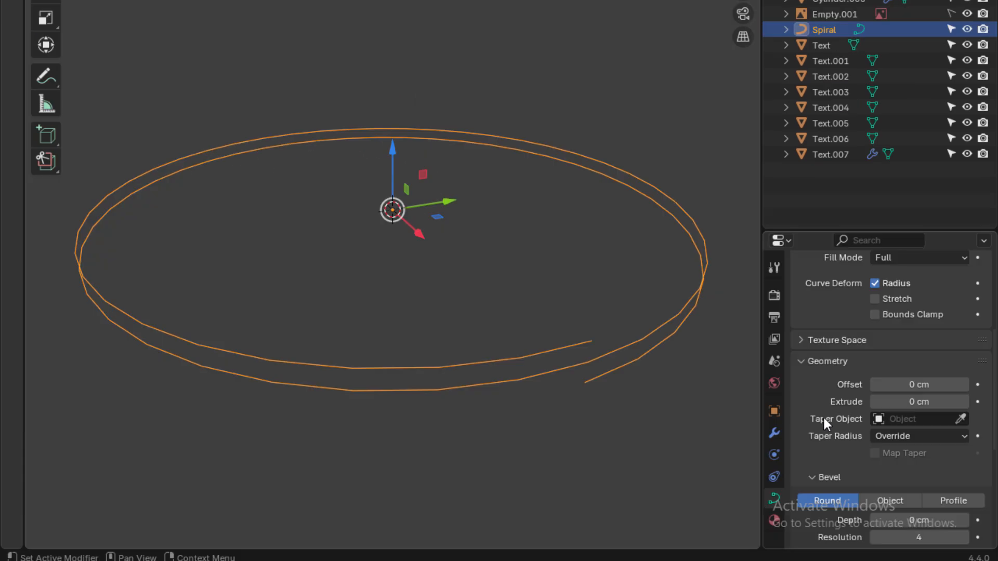
Try round bevel depths of 1 cm and 0.01 cm on the pull ring's spiral curve.
scroll(824, 418, "down", 6)
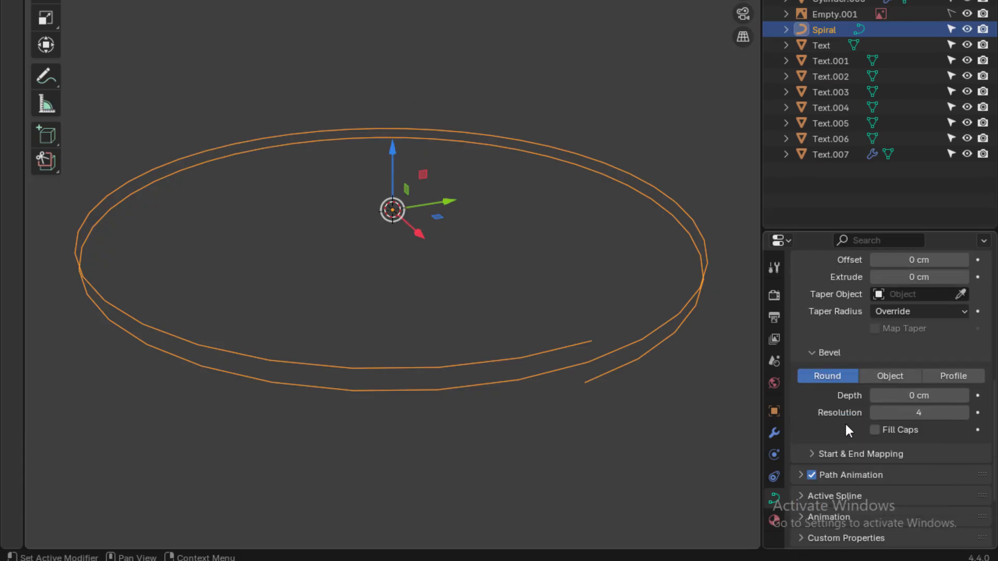
left_click_drag(922, 395, 916, 395)
left_click(923, 395)
type("1")
key("Return")
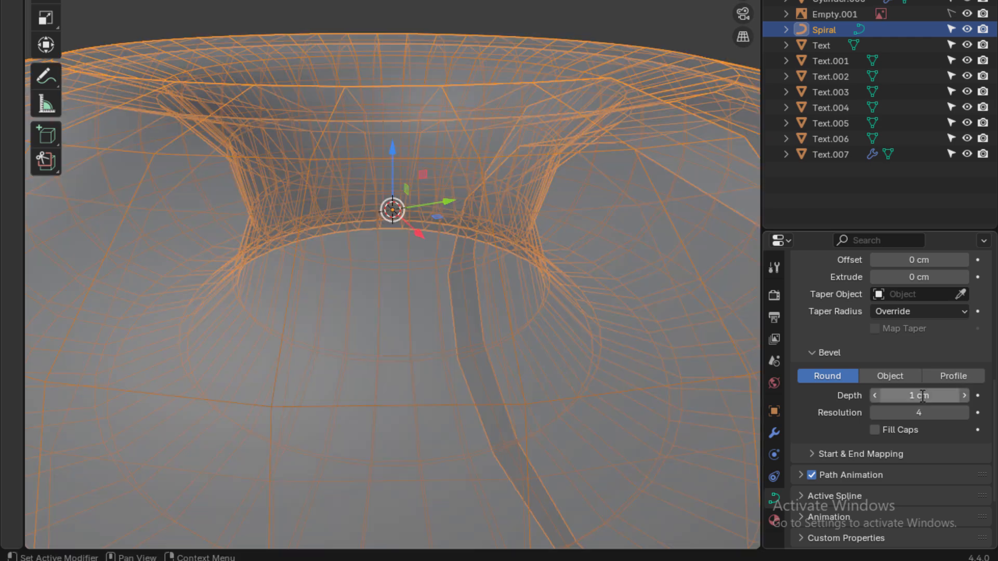
scroll(922, 396, "up", 1)
left_click(921, 425)
type("0.01")
key("Return")
scroll(497, 375, "up", 5)
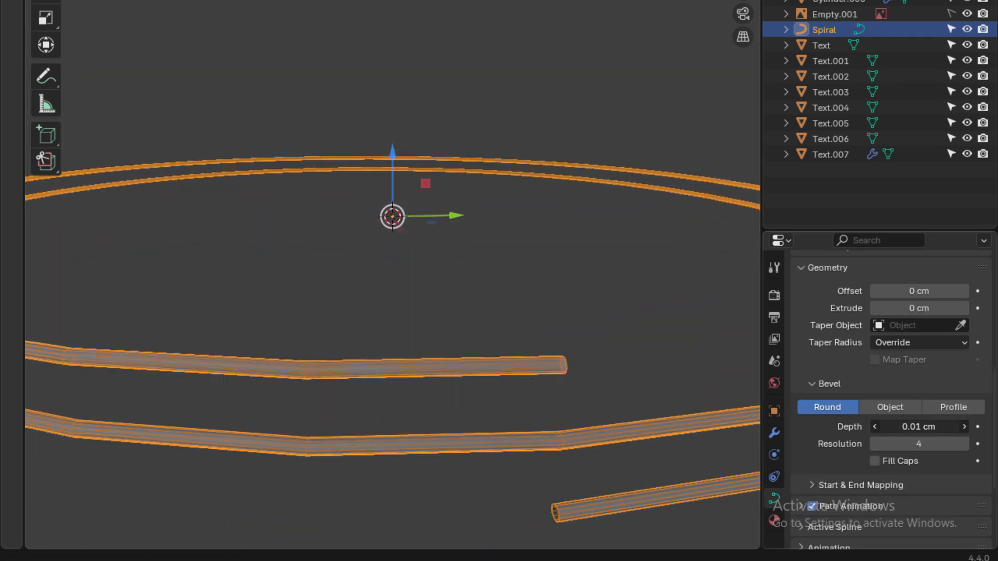
Give the ring's bevel a 0.04 cm depth, resolution 6 and filled caps, and convert the curve to a mesh.
type("2")
key("Return")
left_click(919, 426)
type("0.05")
key("Return")
left_click(919, 427)
type("0.04")
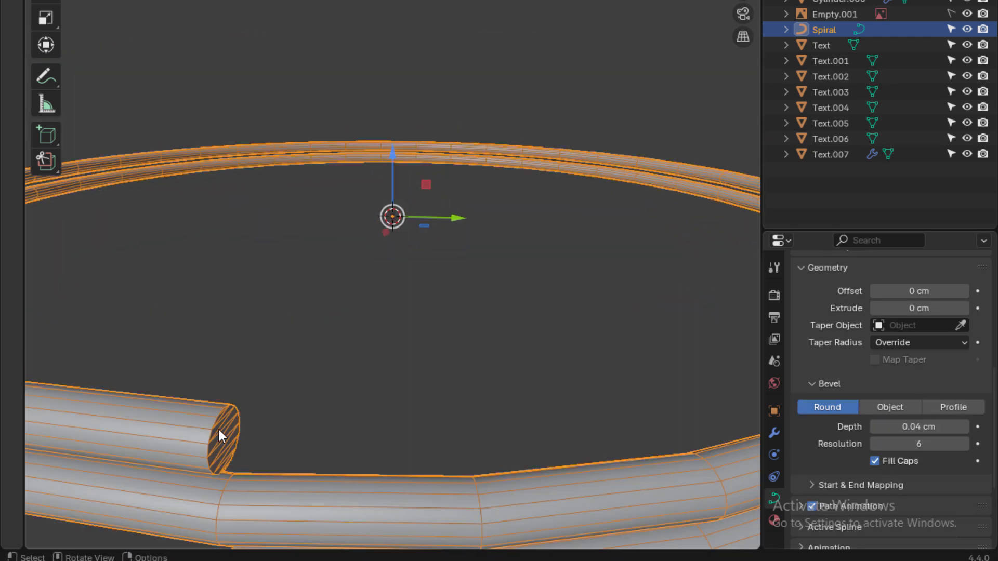
right_click(220, 436)
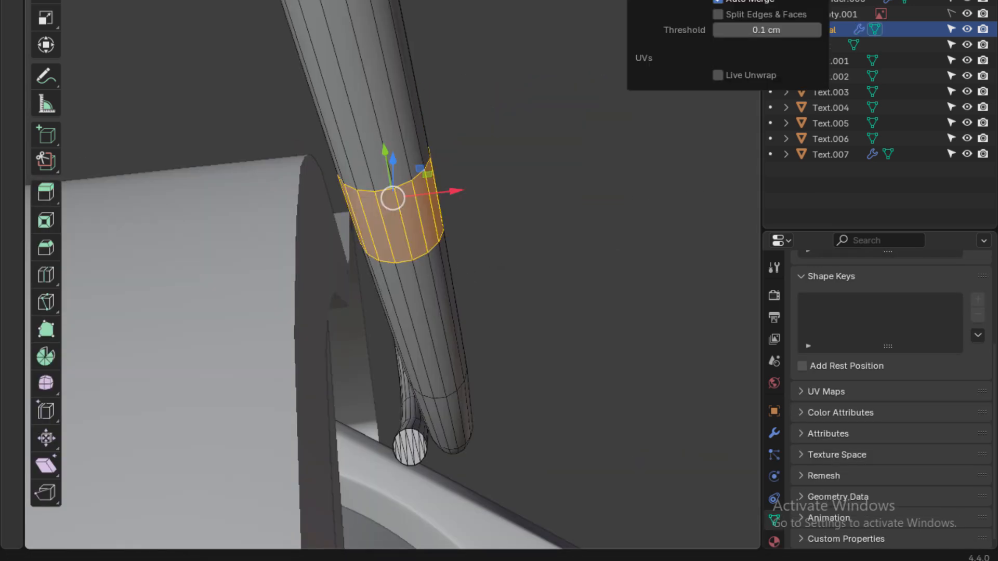
Duplicate the selected band of faces around the ring's wire and separate the copy into its own object.
key("shift+d")
left_click(579, 145)
key("p")
left_click(582, 147)
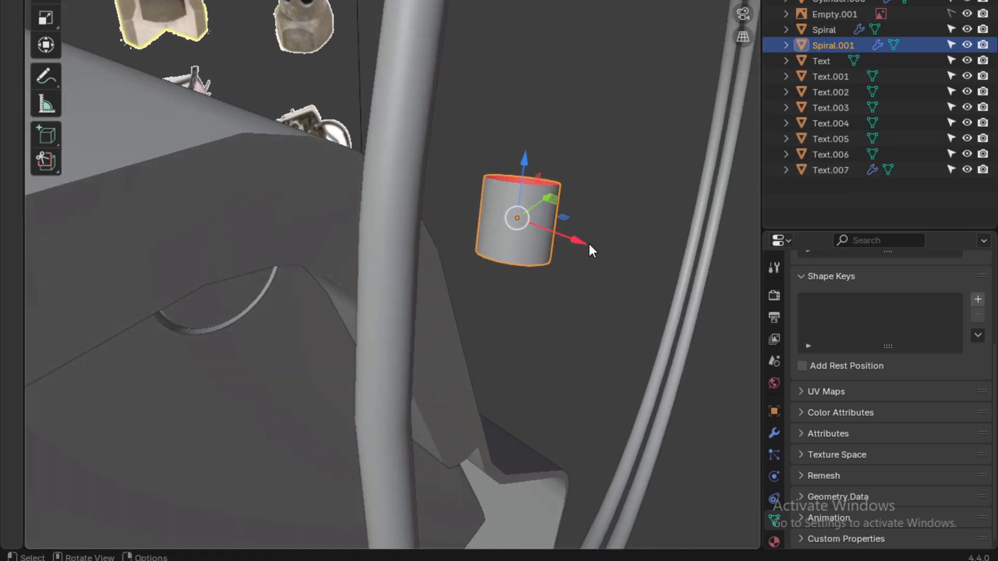
Move the separated band about -0.17 cm along X onto the wire and scale it up by about 1.33 as a sleeve.
key("g")
key("x")
left_click(440, 220)
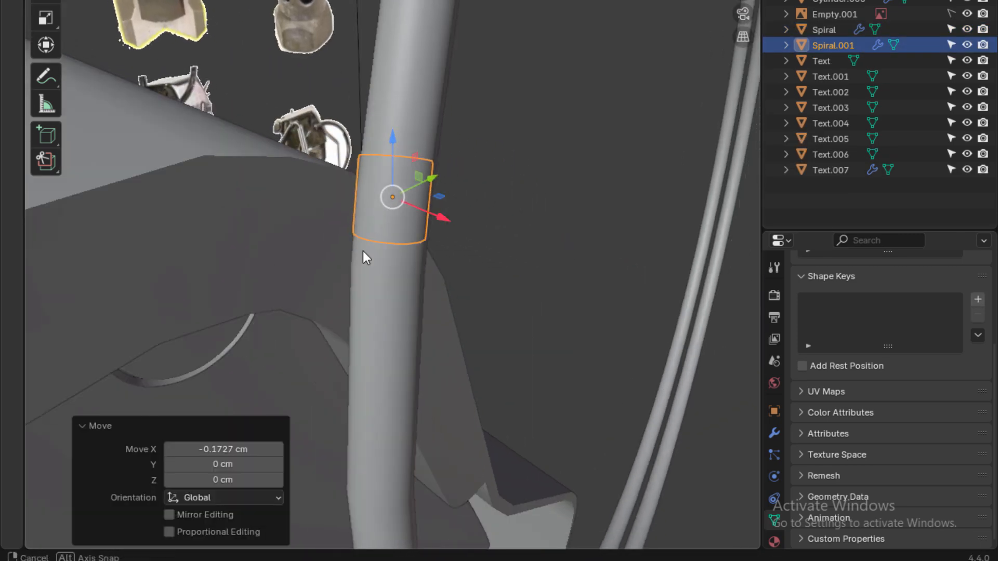
key("s")
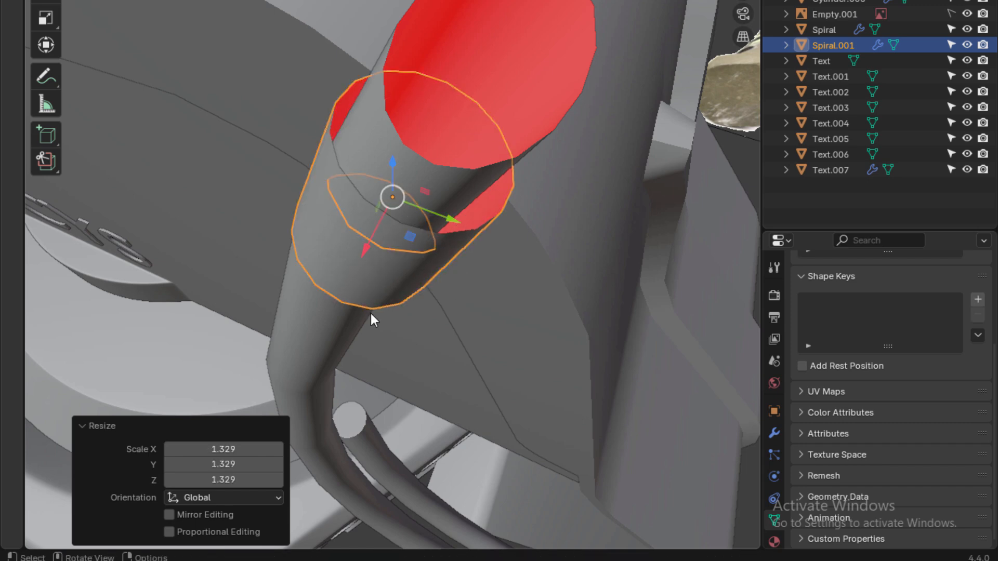
middle_click_drag(370, 313, 540, 195)
scroll(468, 161, "down", 2)
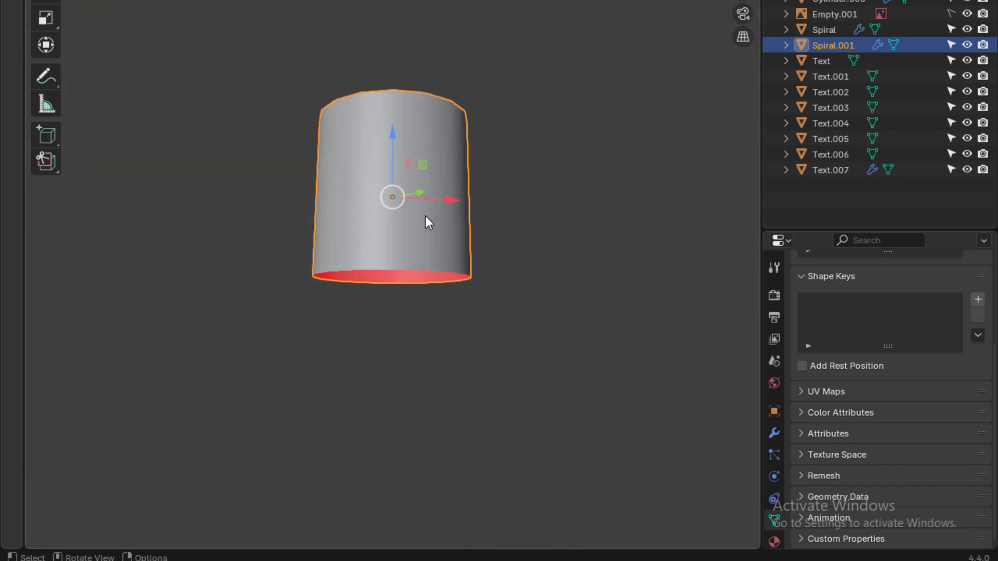
Add a Solidify modifier to the sleeve with a thickness of 0.01 cm and even thickness.
middle_click_drag(428, 218, 427, 247)
left_click(774, 433)
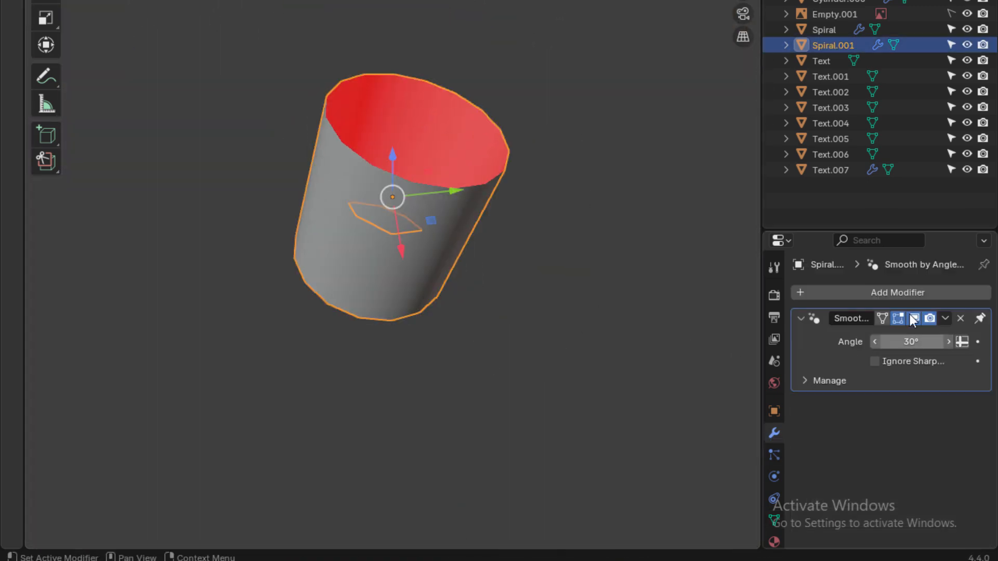
left_click(892, 292)
left_click(723, 332)
left_click(911, 361)
type("0.05")
key("Return")
middle_click_drag(424, 193, 422, 247)
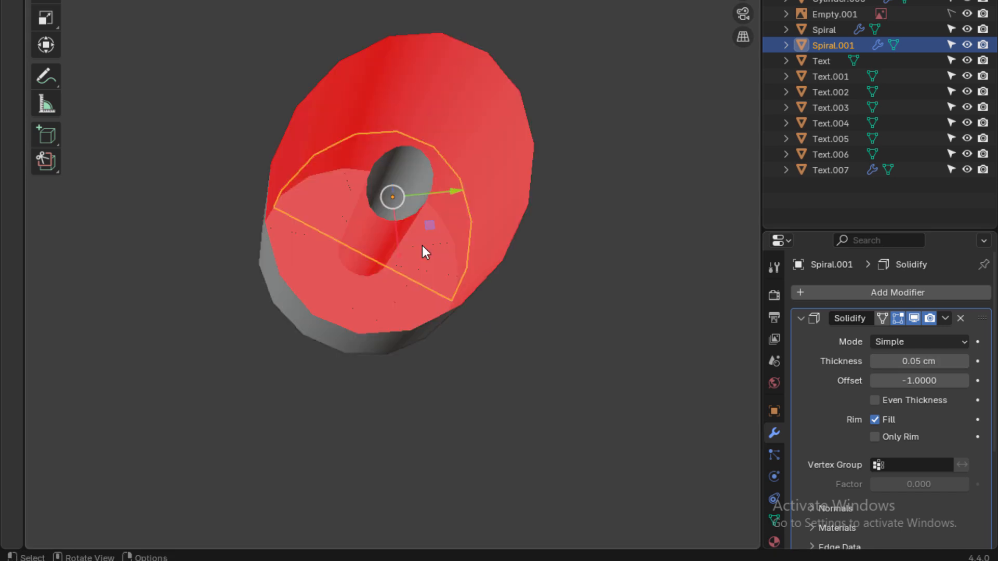
middle_click_drag(498, 305, 496, 249)
left_click(931, 363)
type("0")
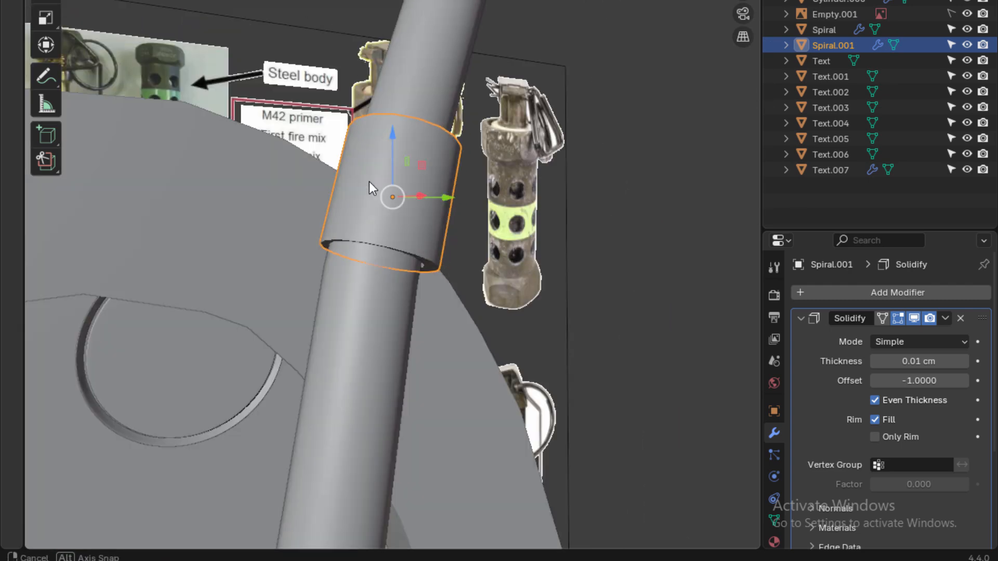
Nudge the sleeve along Y to centre it around the wire, and select its side faces towards the grenade body.
middle_click_drag(395, 244, 386, 243)
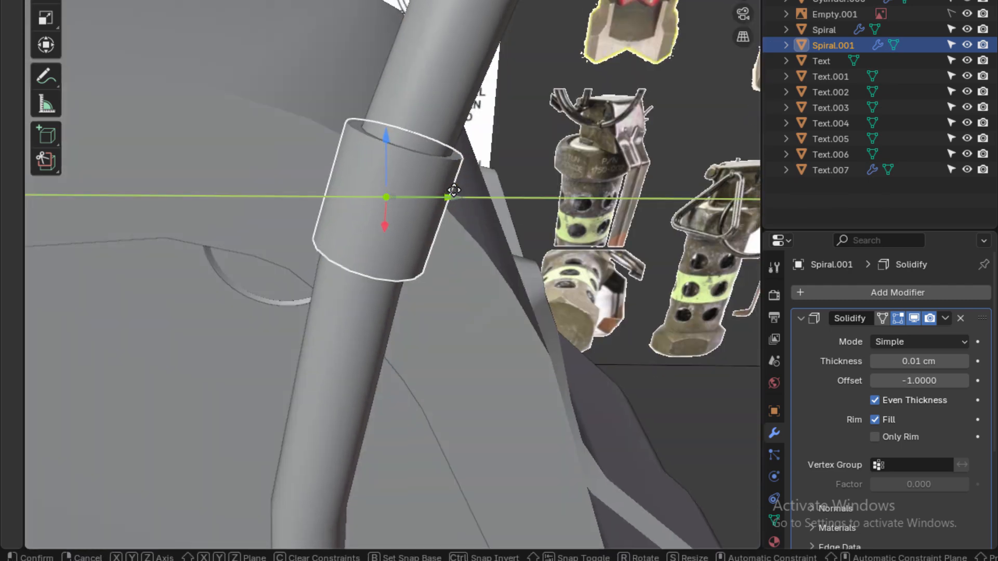
left_click_drag(453, 191, 452, 191)
middle_click_drag(453, 191, 494, 174)
scroll(391, 151, "down", 8)
middle_click_drag(390, 260, 407, 277)
left_click(394, 244, "shift")
scroll(397, 192, "up", 1)
left_click_drag(493, 2, 493, 1)
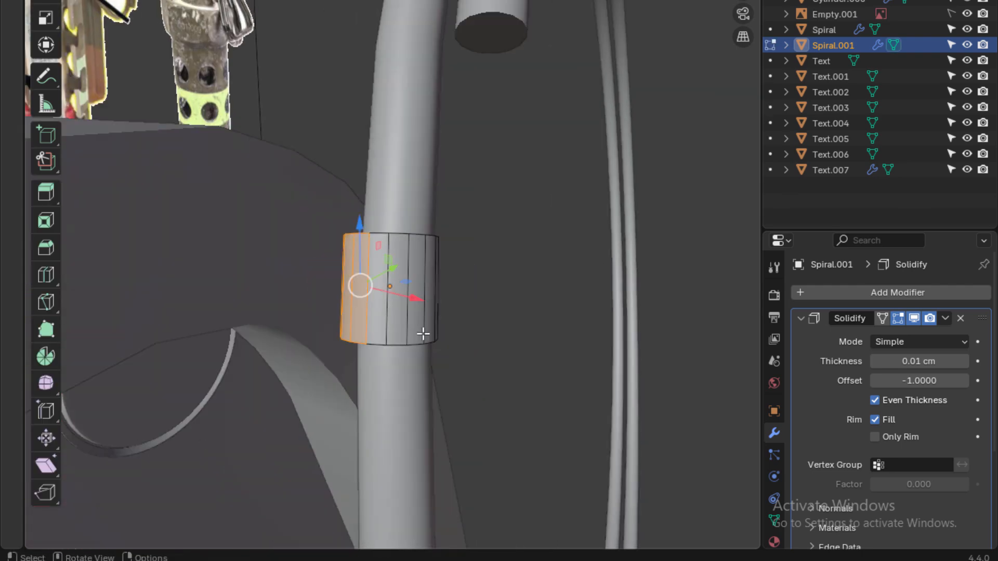
Try to extrude the sleeve's selected side faces along X.
middle_click_drag(423, 334, 457, 378)
key("e")
right_click(457, 379)
left_click_drag(424, 286, 389, 295)
key("ctrl+z")
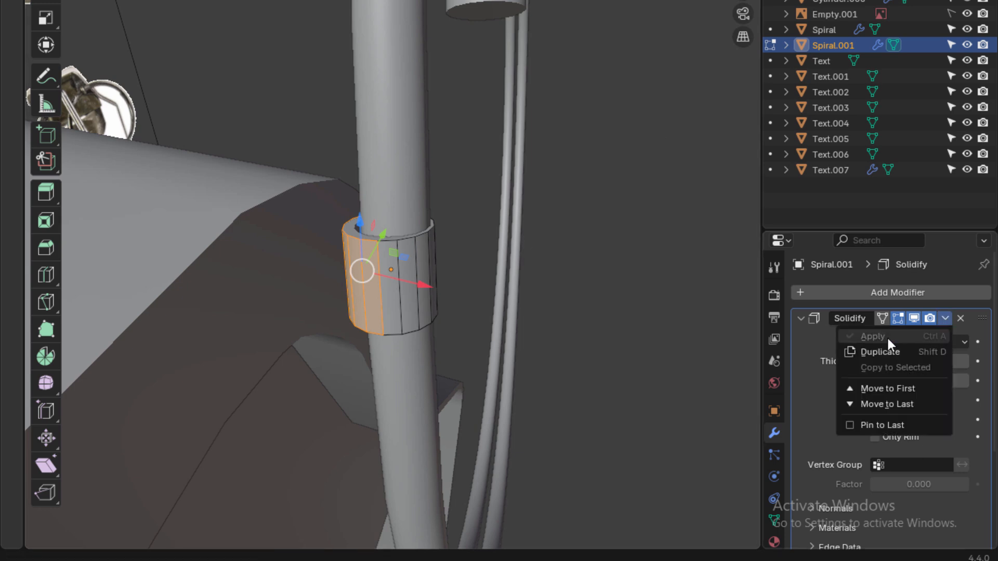
Isolate the sleeve and delete its selected side faces to leave it open towards the grenade body.
key("Tab")
key("KP_Divide")
key("Tab")
key("x")
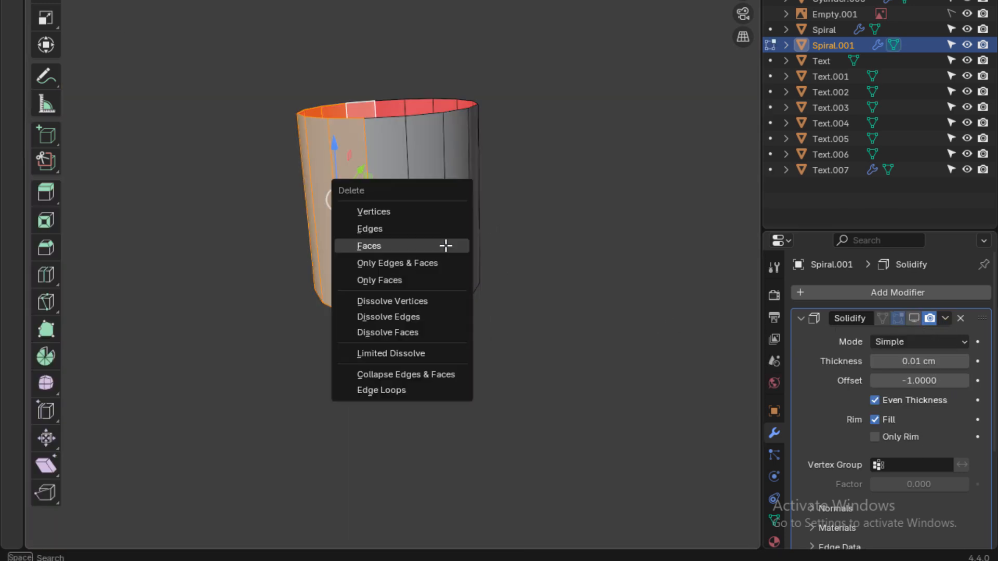
left_click(446, 245)
key("Tab")
Preview the opened sleeve with its Solidify thickness displayed in the viewport.
left_click(588, 314)
middle_click_drag(588, 315, 581, 350)
left_click(915, 320)
middle_click_drag(499, 213, 400, 237)
left_click(552, 257)
key("ctrl+z")
key("ctrl+z")
scroll(399, 237, "down", 2)
Extrude the sleeve's two open side edges and move them about -1.59 cm along X into the grenade head.
key("Tab")
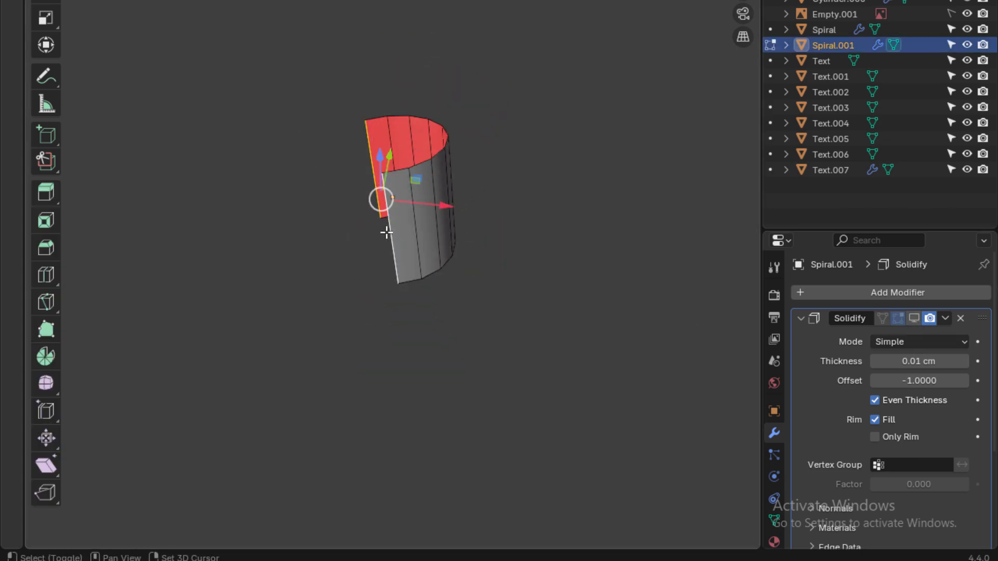
key("KP_Divide")
key("e")
right_click(458, 298)
left_click(370, 251)
middle_click_drag(370, 251, 366, 246)
left_click_drag(533, 207, 492, 209)
key("KP_Decimal")
middle_click_drag(492, 210, 374, 177)
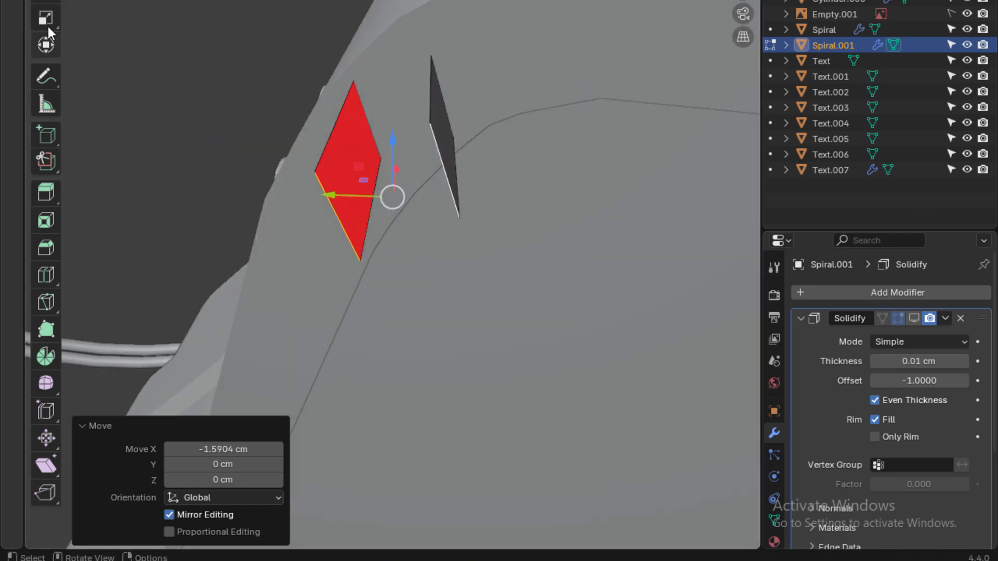
Bring the two extruded end edges of the clip closer together by scaling them along Y.
left_click(46, 18)
middle_click_drag(268, 102, 307, 120)
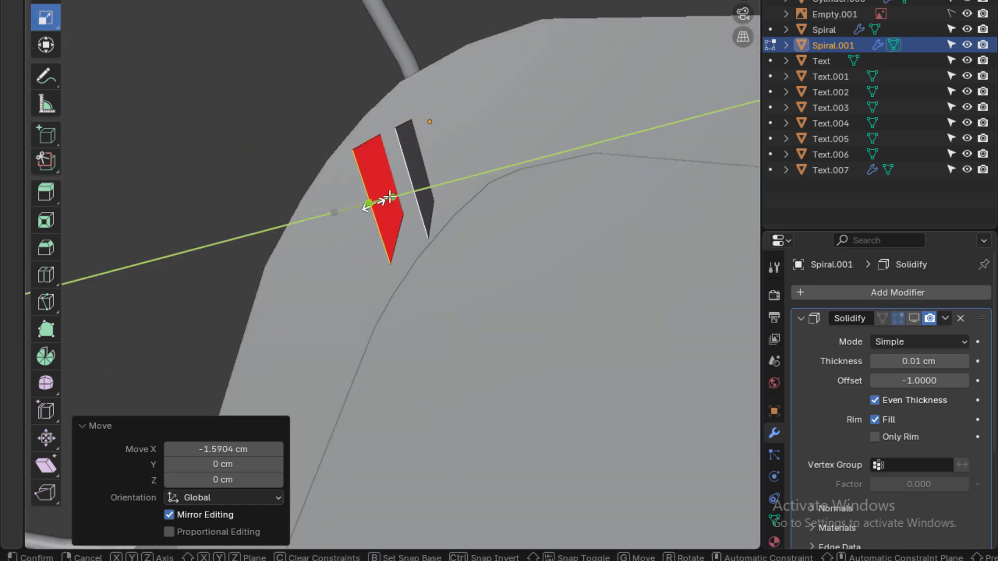
left_click_drag(374, 203, 372, 205)
Extrude the clip's end edges again to lengthen its tips, and turn the Solidify display back on.
middle_click_drag(416, 206, 492, 210, "alt")
key("e")
right_click(407, 207)
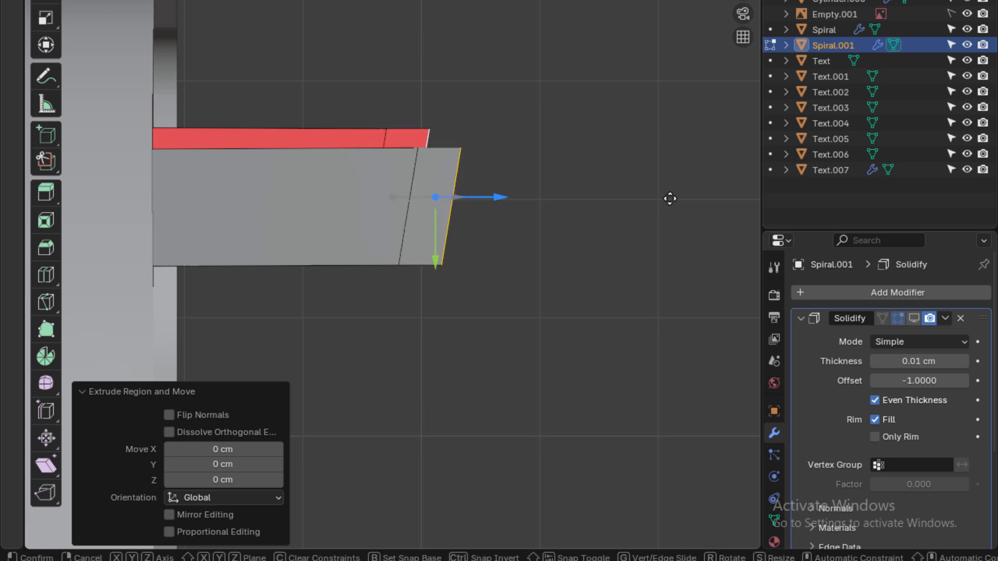
left_click_drag(670, 198, 670, 198)
left_click_drag(614, 226, 612, 133)
middle_click_drag(587, 162, 499, 192)
key("Tab")
left_click(914, 318)
middle_click_drag(550, 229, 245, 267)
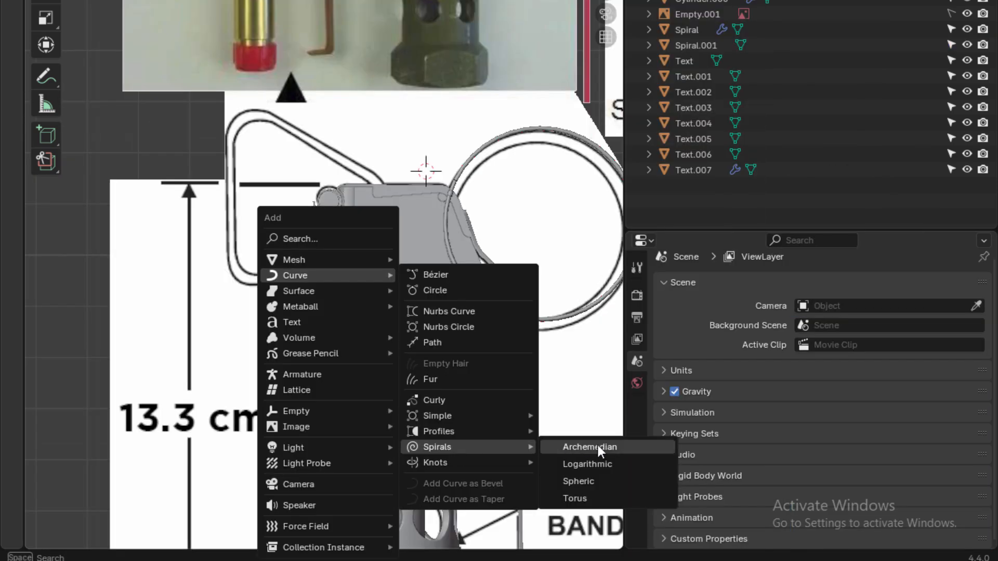
Add an Archimedean spiral curve shaped as a triangular loop and set its round bevel depth to 0.1 cm.
left_click(584, 446)
middle_click_drag(391, 178, 142, 257)
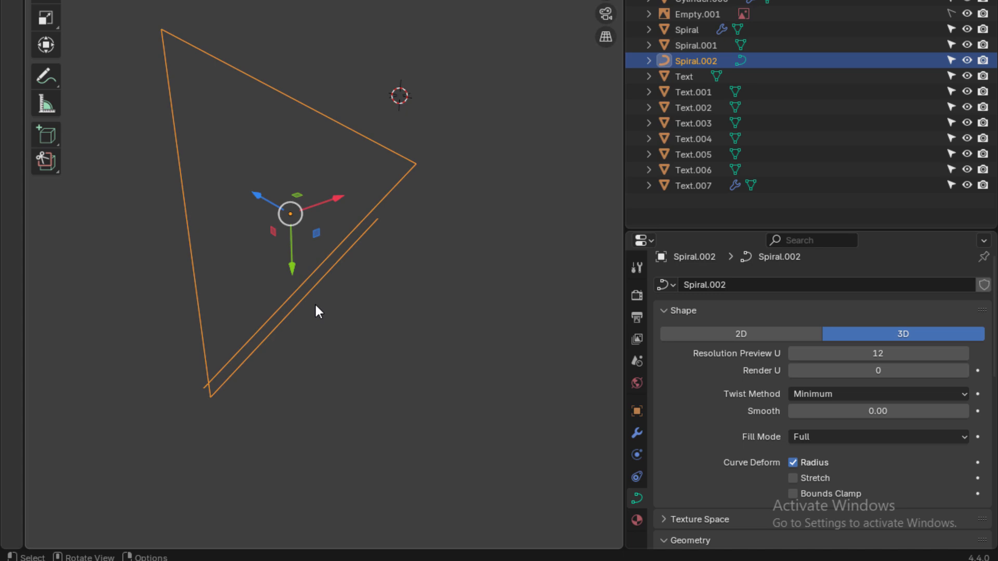
scroll(777, 453, "down", 12)
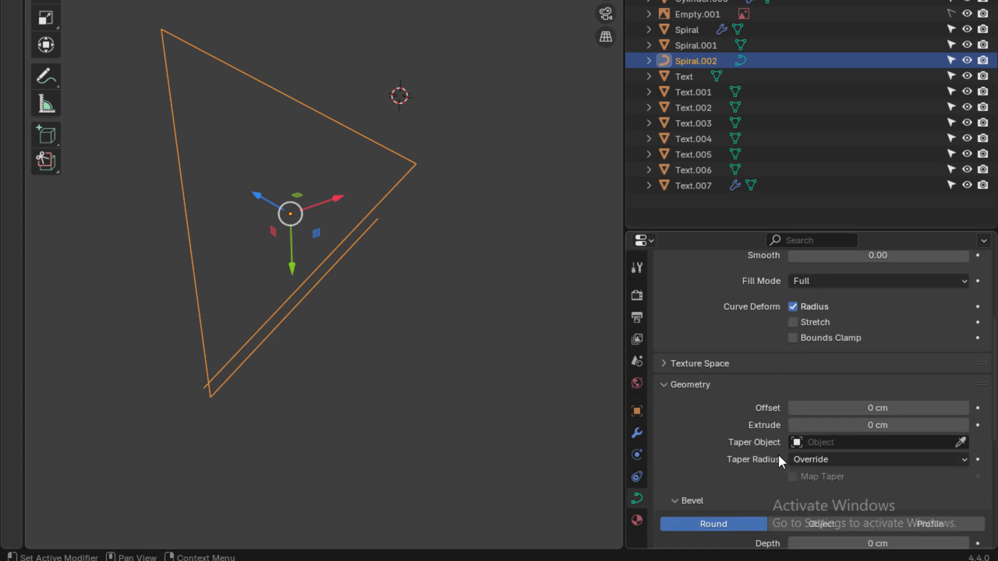
left_click(878, 374)
type("0.1")
key("Return")
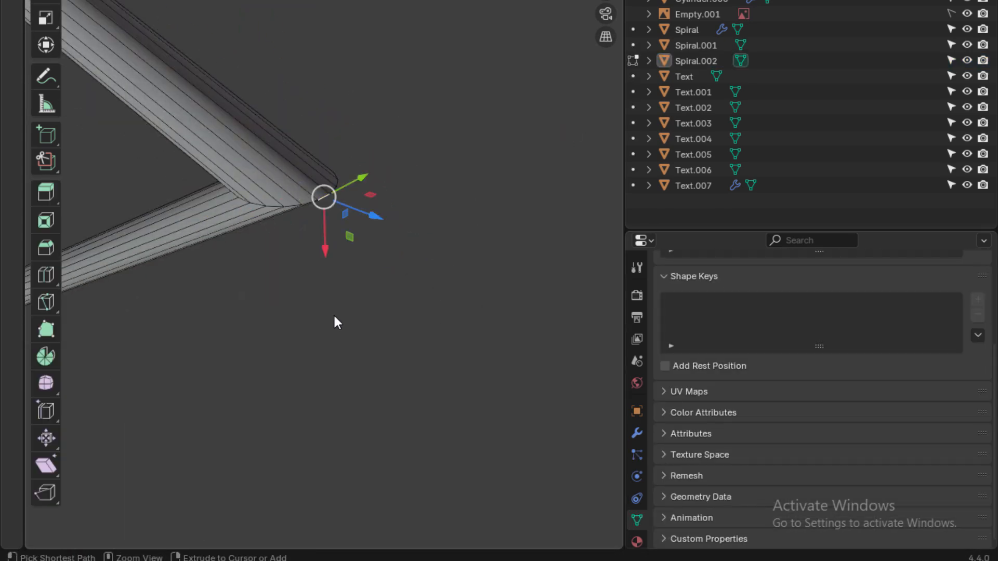
Nudge the edge loop at the triangular ring's apex and bevel it to round the corner.
left_click_drag(343, 191, 334, 195)
key("ctrl+b")
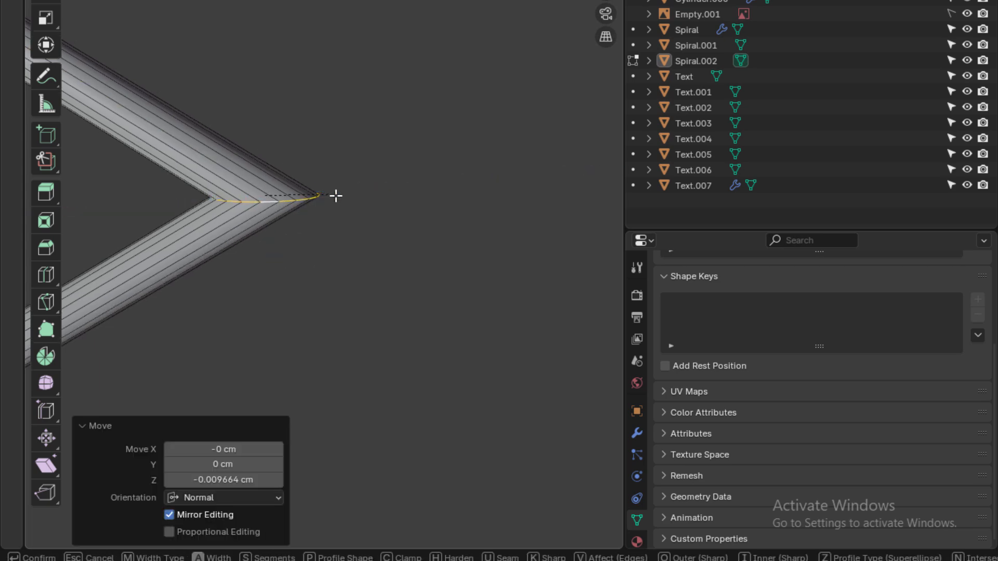
right_click(406, 259)
key("ctrl+b")
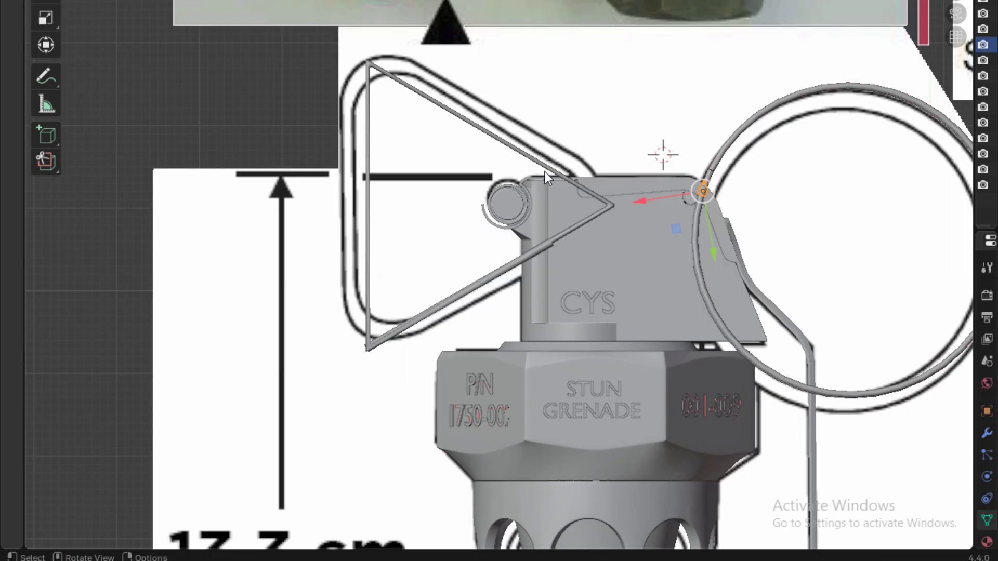
Duplicate the pull ring's clip and place the copy at the apex of the triangular ring.
key("shift+d")
key("Escape")
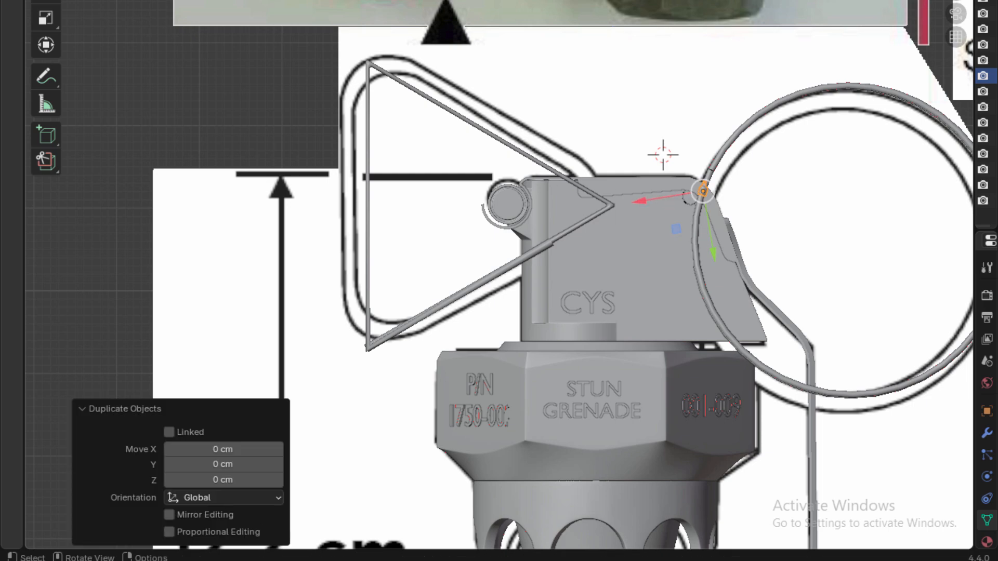
left_click(431, 0)
left_click(431, 0)
left_click_drag(630, 204, 640, 204)
left_click_drag(595, 124, 597, 147)
scroll(598, 151, "up", 12)
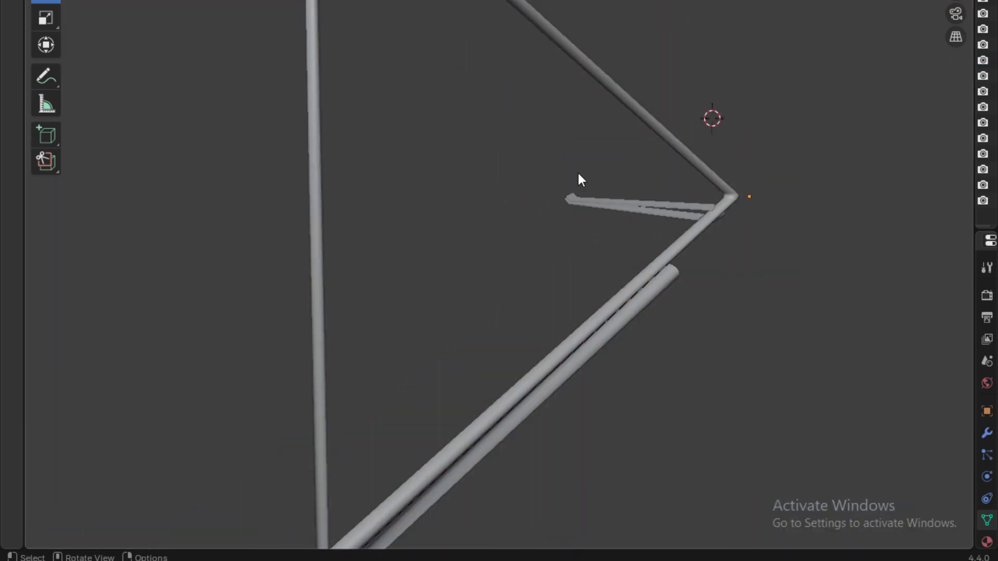
Raise the duplicated clip about 0.027 cm along Z and shift it along X to wrap the triangular ring's corner.
left_click(669, 194)
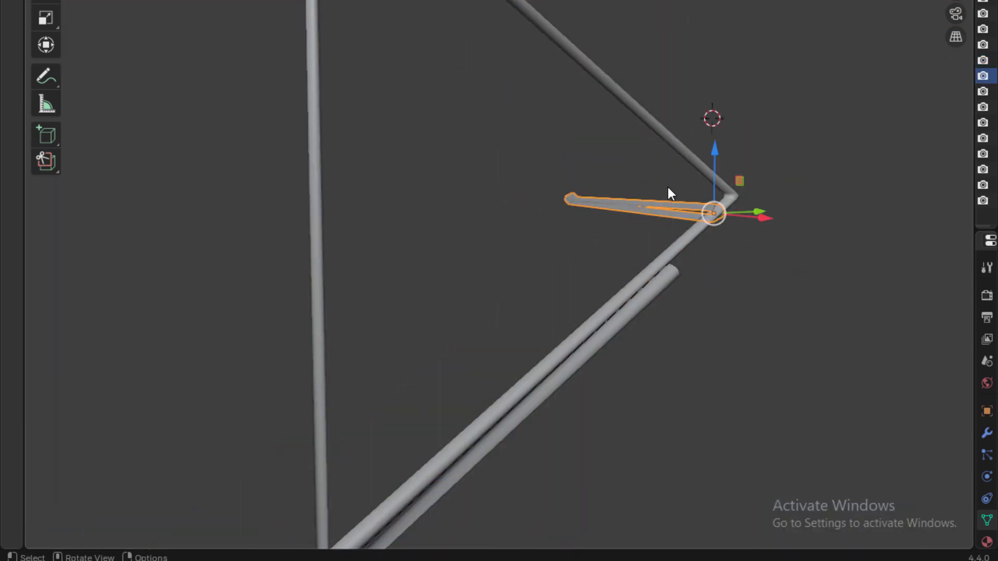
scroll(669, 193, "up", 5)
middle_click_drag(728, 211, 619, 213)
left_click_drag(463, 83, 463, 65)
middle_click_drag(483, 126, 650, 141)
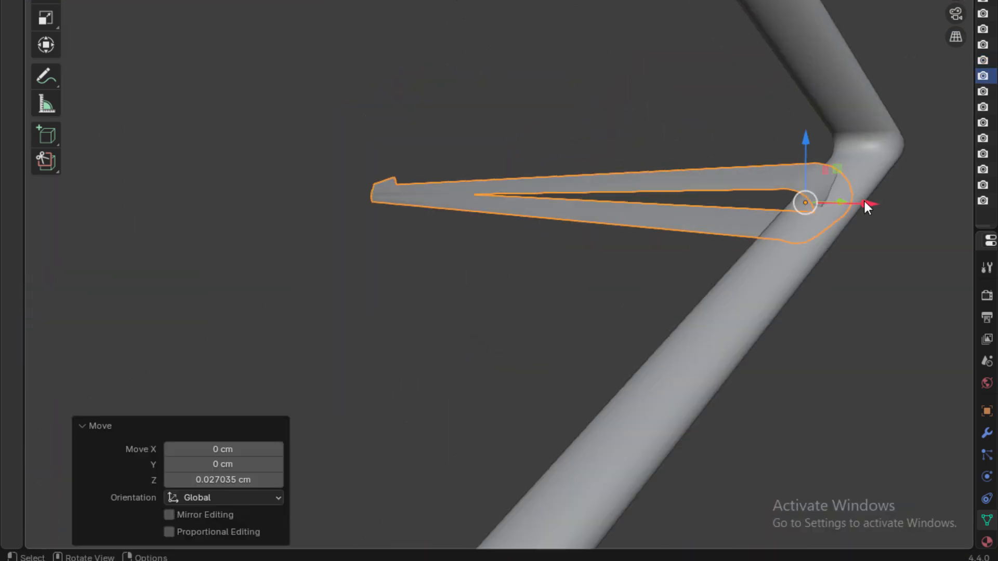
left_click_drag(865, 203, 884, 204)
scroll(883, 208, "down", 4)
middle_click_drag(882, 208, 743, 21)
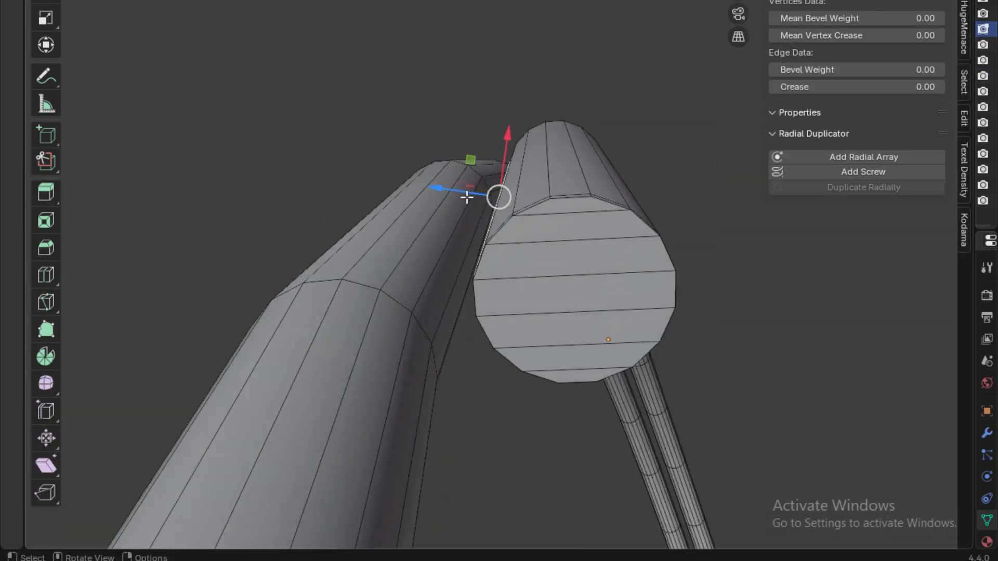
Dissolve the extra edge loop near the capped end of the pull ring's wire.
middle_click_drag(465, 196, 609, 337)
key("x")
left_click(572, 354)
key("x")
left_click(573, 388)
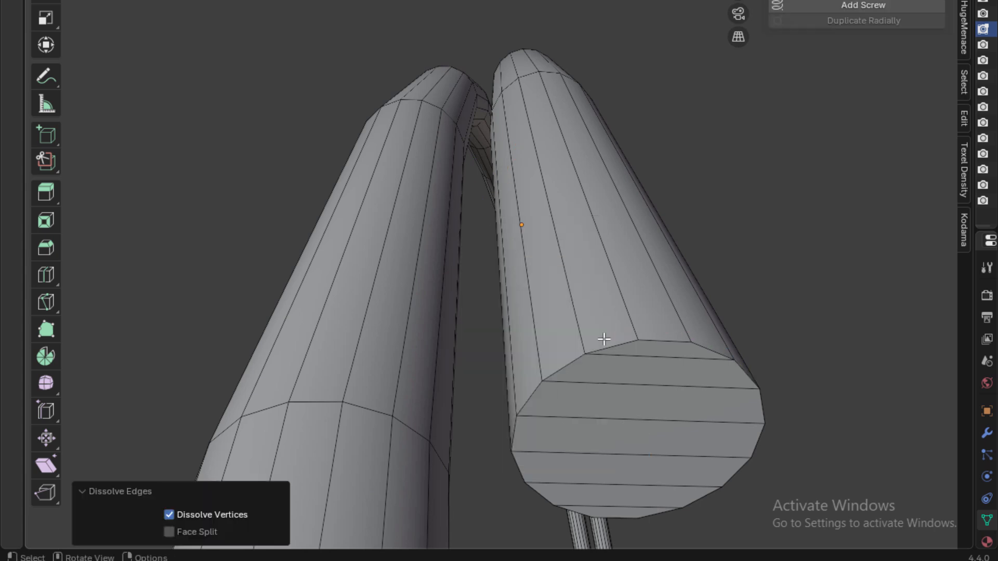
Select the capped end's rim on the pull ring's wire and replace the wire's Smooth by Angle modifier with Bevel.
left_click(568, 363, "alt")
left_click(671, 340, "ctrl")
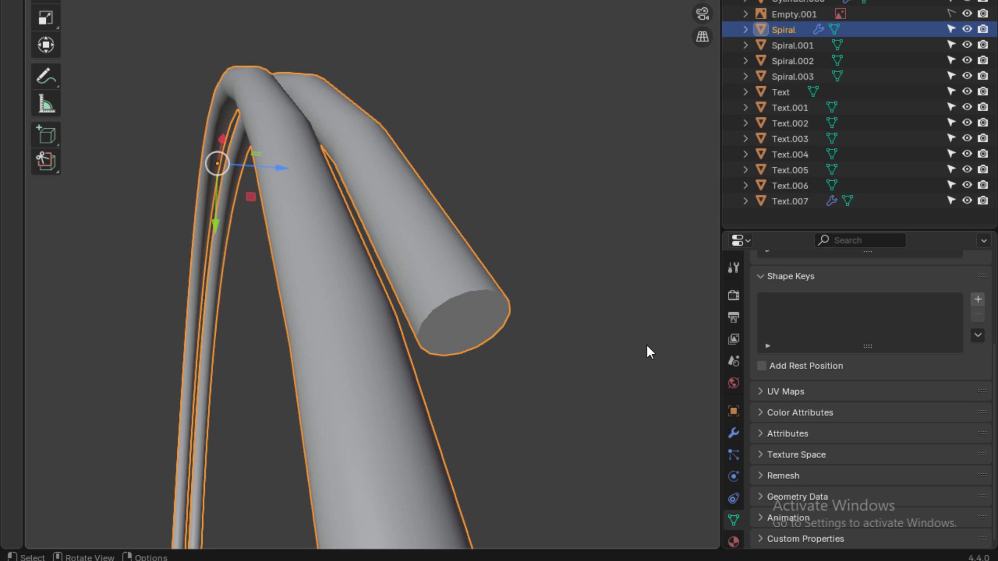
left_click(733, 433)
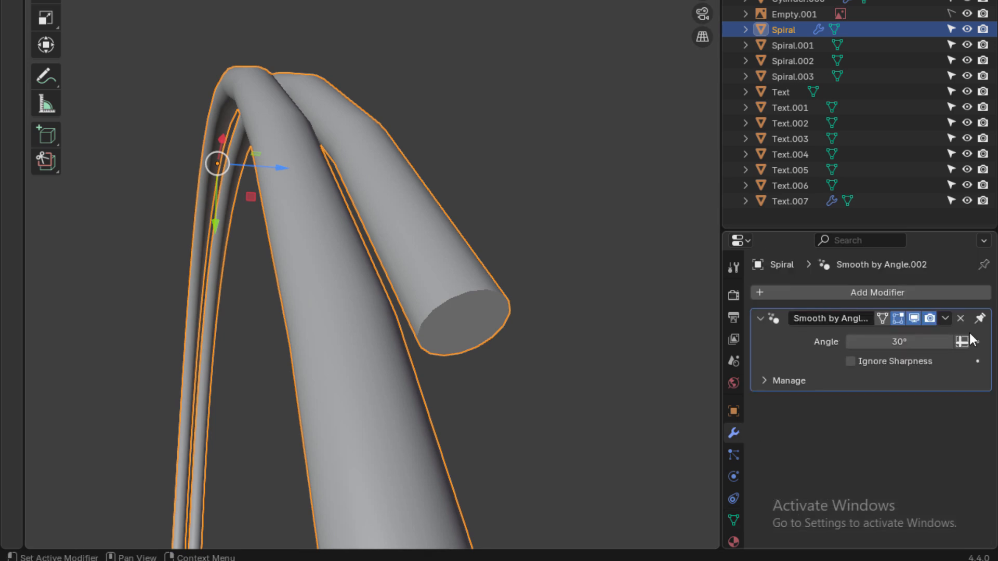
left_click(962, 319)
left_click(889, 290)
left_click(852, 362)
middle_click_drag(556, 312, 421, 270)
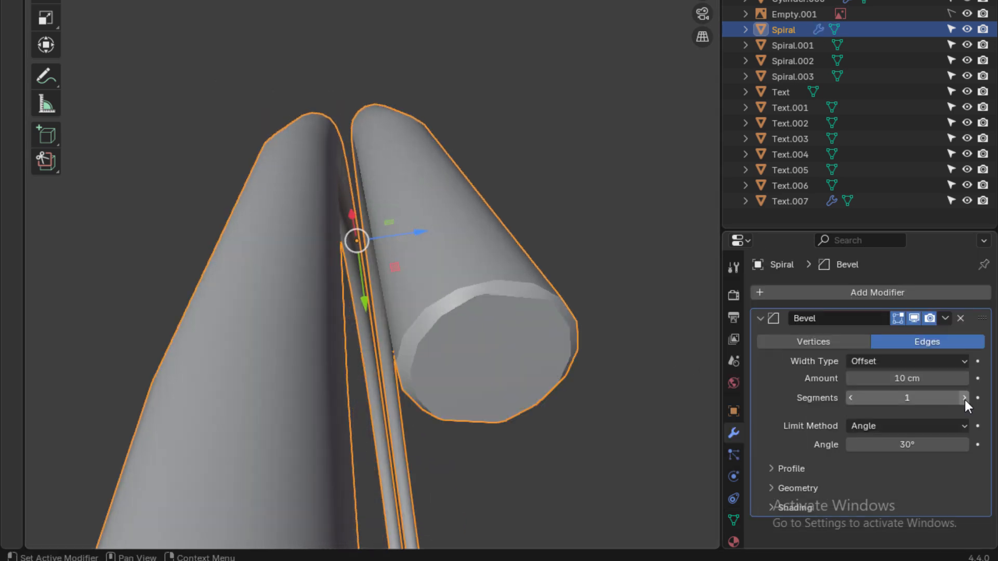
Set the wire's Bevel to Weight limit, 2 segments and a 0.02 cm amount, with Clamp Overlap off.
left_click(866, 478)
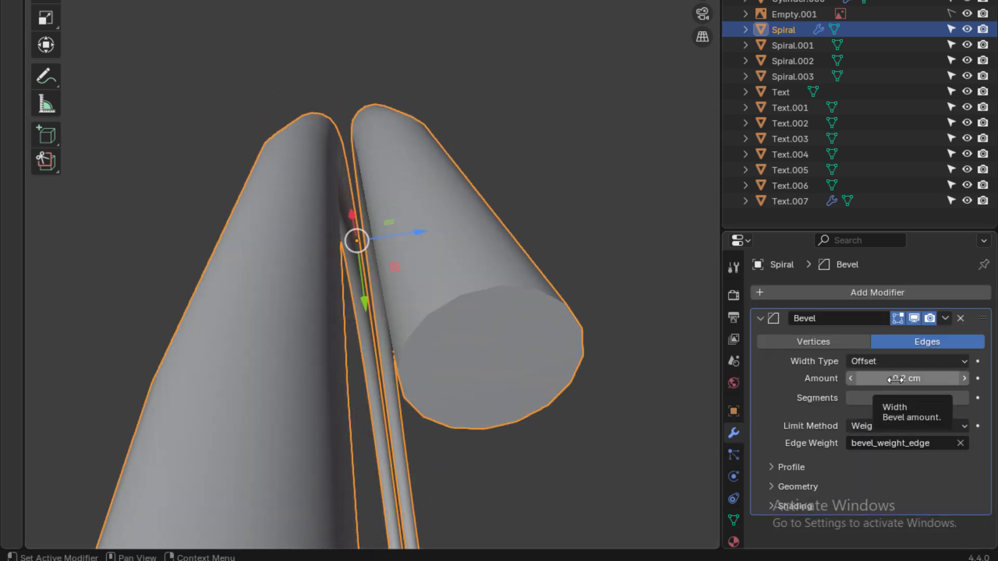
left_click(773, 466)
scroll(773, 464, "down", 1)
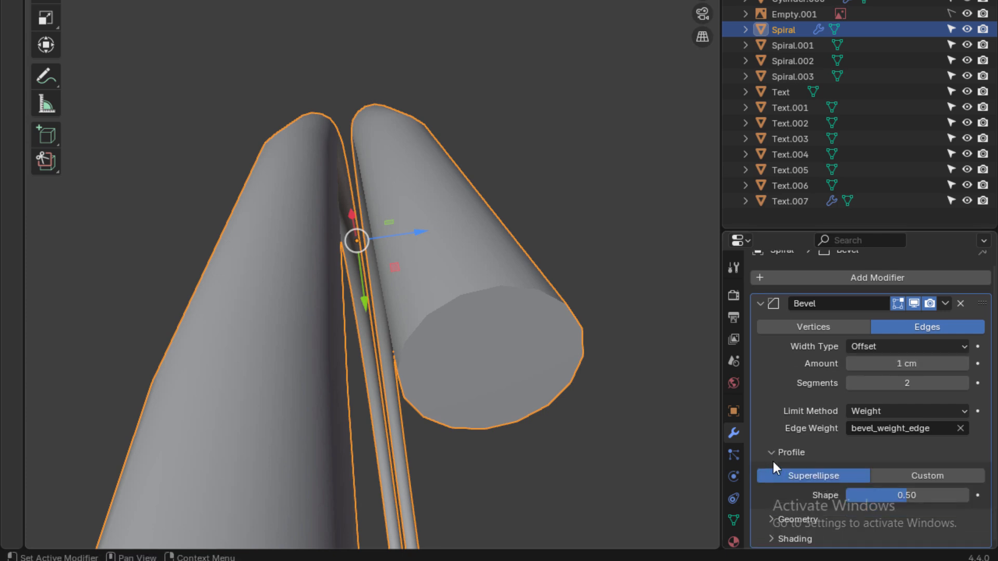
left_click(773, 516)
scroll(773, 497, "down", 4)
left_click(849, 497)
scroll(876, 392, "up", 4)
left_click(905, 375)
type("0.02")
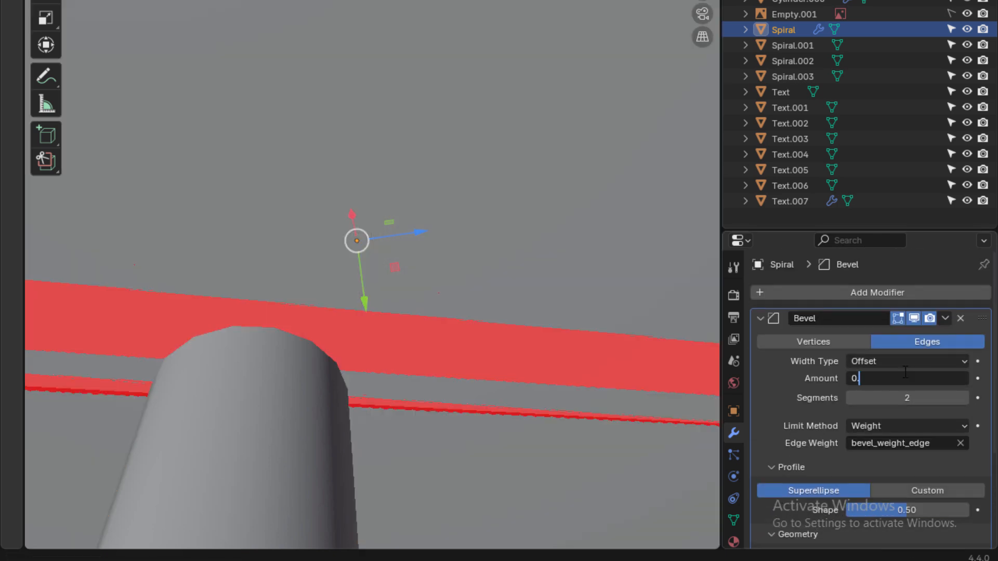
key("Return")
Add a Subdivision modifier to the pull ring's wire with viewport level 4.
scroll(478, 292, "down", 4)
middle_click_drag(478, 292, 467, 328)
scroll(363, 349, "up", 4)
left_click(841, 294)
left_click(832, 367)
scroll(848, 443, "down", 5)
scroll(847, 441, "down", 3)
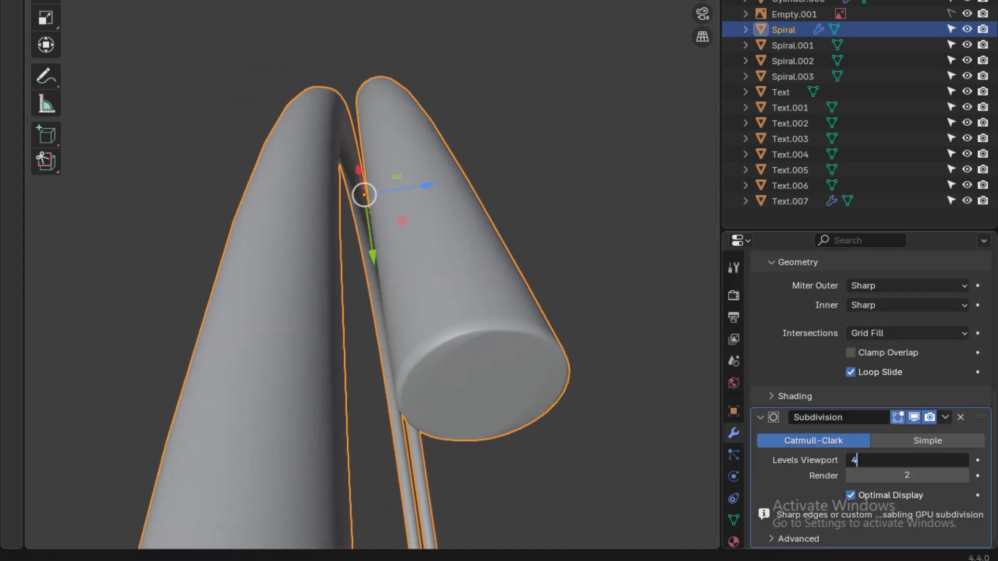
scroll(488, 324, "down", 3)
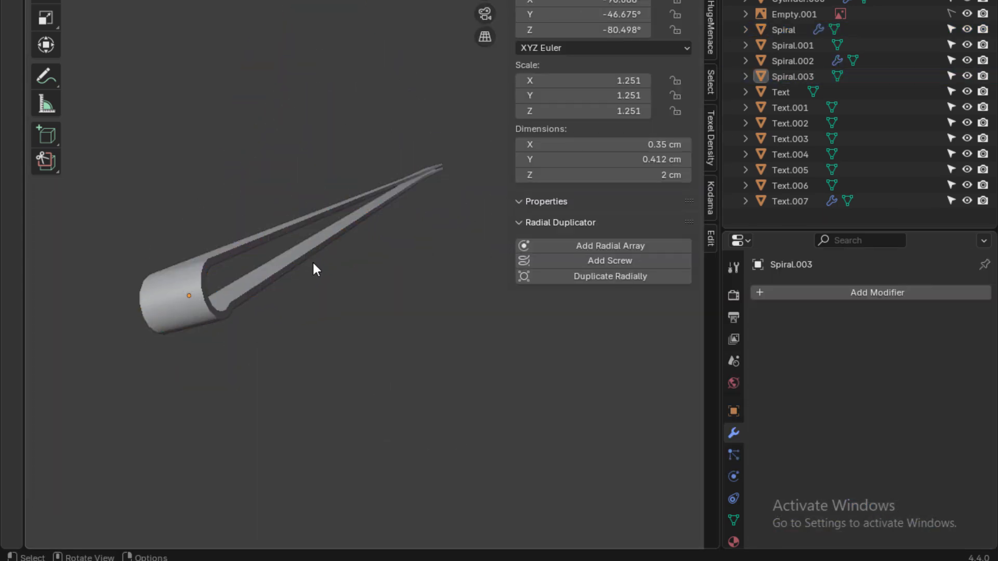
Try smoothing the clip Spiral.003 with a level 4 Subdivision modifier, and remove that modifier.
left_click(312, 265)
key("ctrl+4")
middle_click_drag(308, 262, 266, 323)
key("Tab")
key("KP_Decimal")
middle_click_drag(195, 379, 381, 291)
scroll(386, 291, "up", 3)
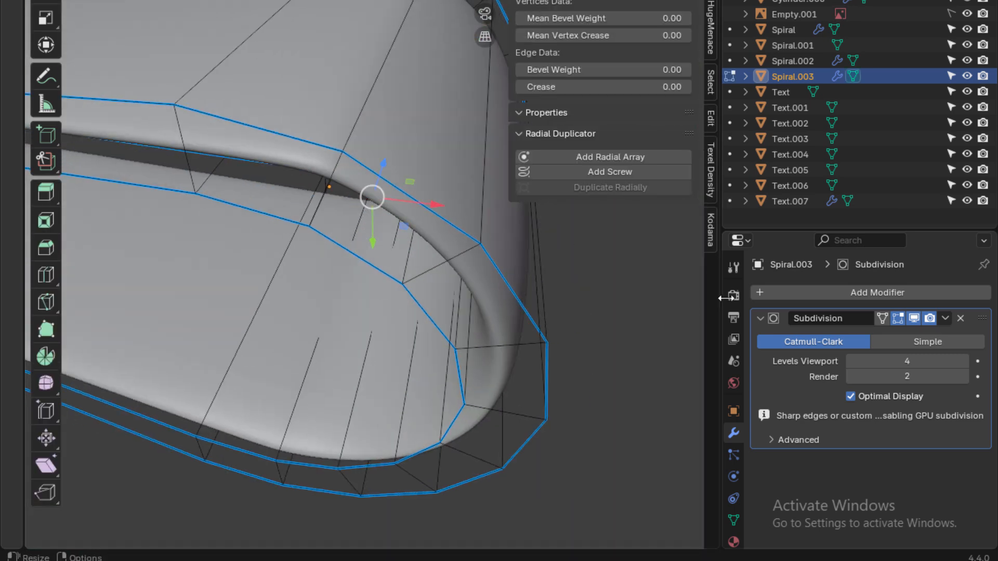
key("Tab")
left_click(960, 318)
Add a Bevel modifier to the clip Spiral.003 with 2 segments and an amount of 0.001 cm.
left_click(879, 294)
type("bev")
key("Return")
scroll(468, 322, "down", 2)
middle_click_drag(468, 322, 439, 283)
scroll(468, 301, "up", 2)
key("Return")
left_click(963, 398)
key("Return")
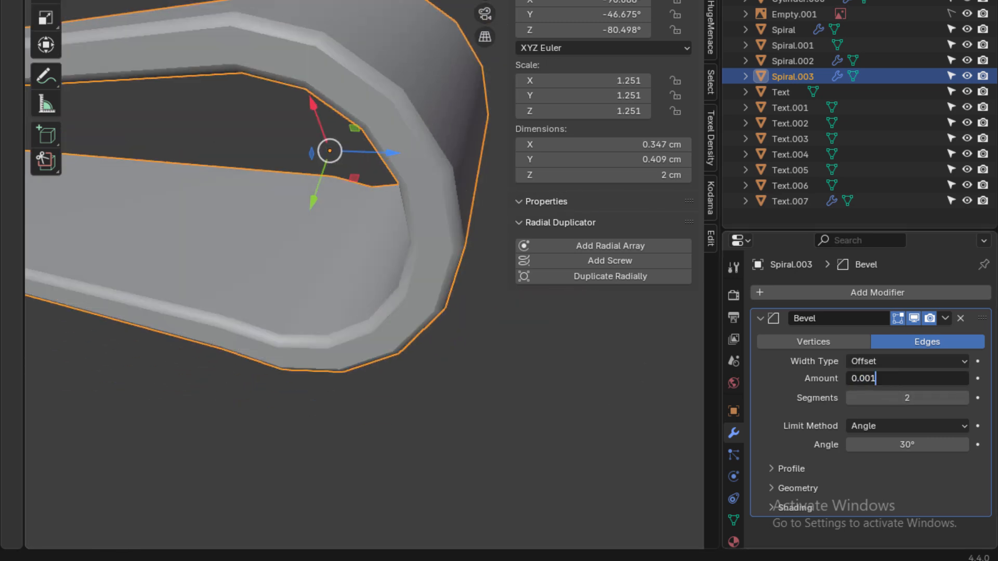
key("Return")
scroll(415, 372, "down", 3)
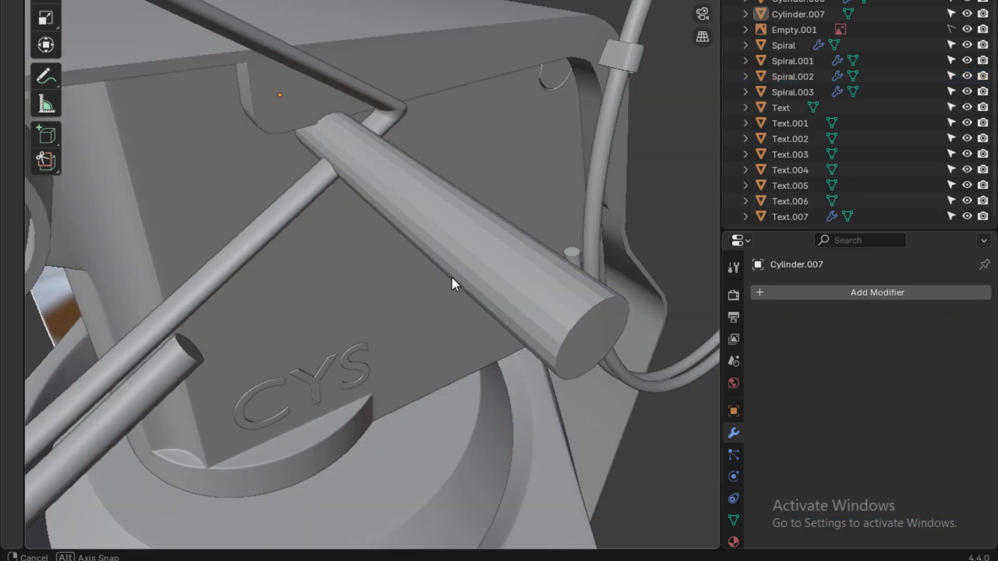
Cut the cylinder Cylinder.007 out of the safety lever with a Brush Boolean Difference.
left_click(501, 241)
left_click(124, 225, "shift")
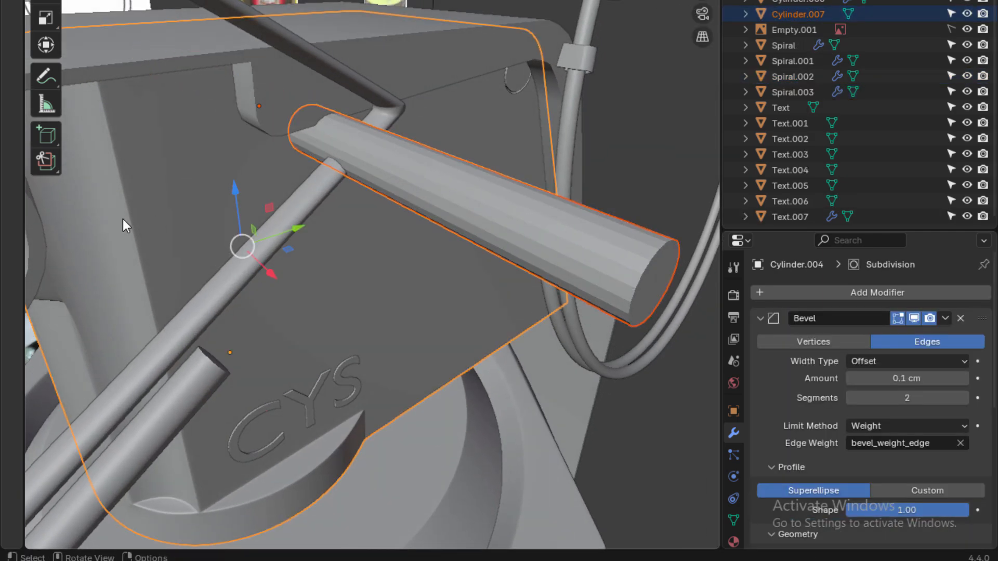
key("n")
left_click(710, 238)
left_click(601, 18)
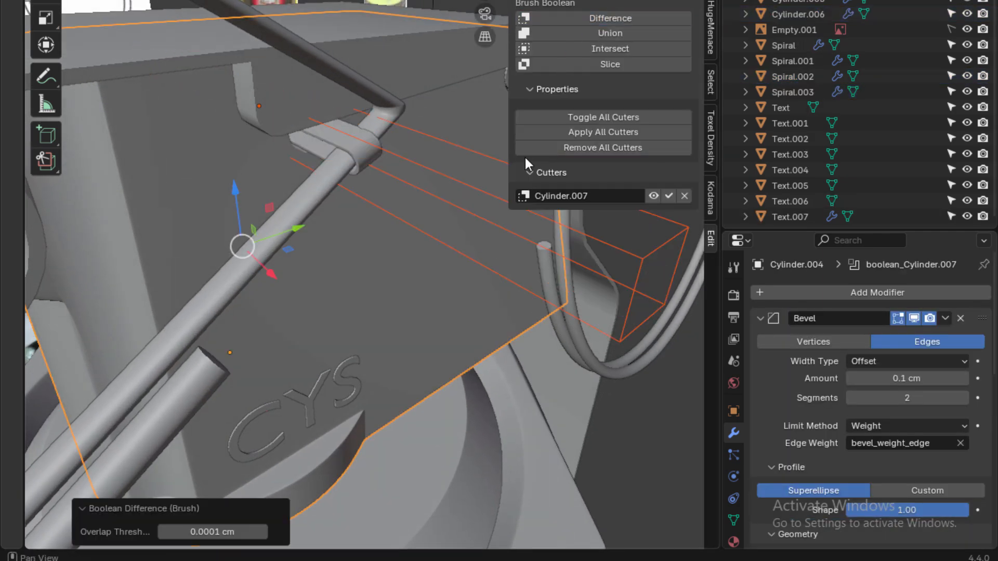
Disable the safety lever's Bevel and Subdivision modifiers in the viewport and apply its Boolean modifier.
scroll(908, 476, "down", 9)
left_click(913, 436)
scroll(909, 419, "up", 8)
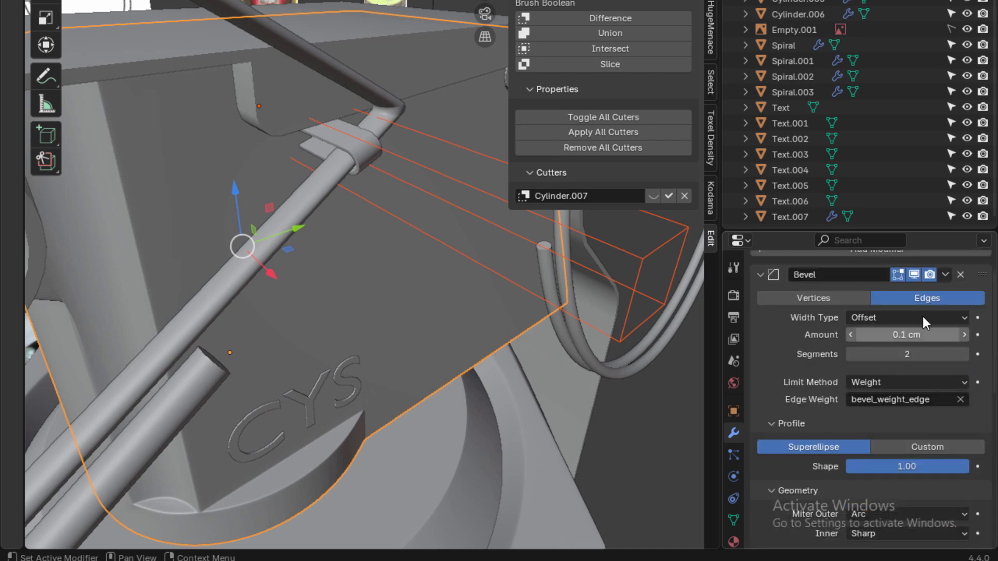
left_click(914, 275)
middle_click_drag(470, 226, 436, 148)
scroll(835, 404, "up", 2)
scroll(835, 403, "down", 6)
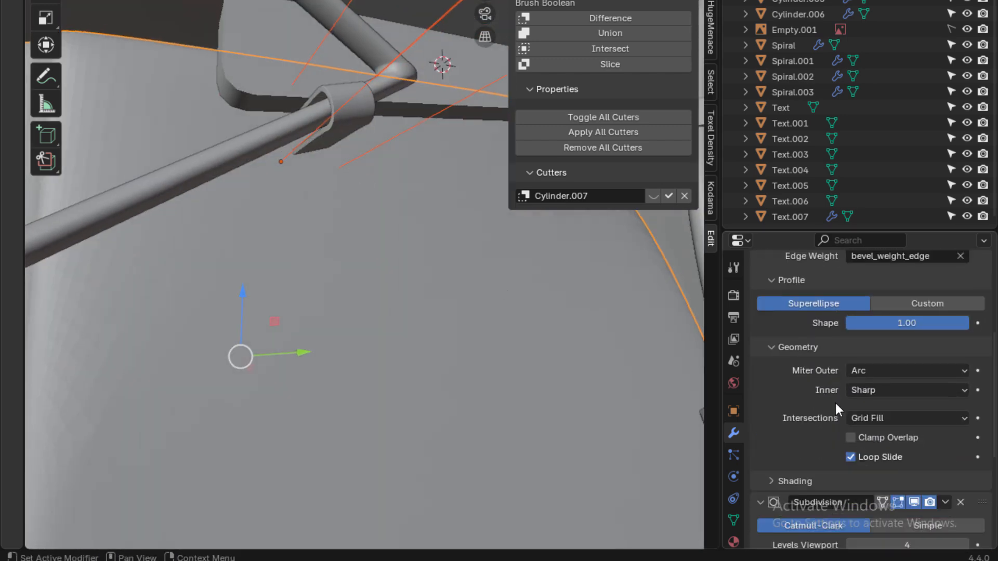
scroll(835, 403, "down", 8)
left_click(913, 434)
middle_click_drag(333, 223, 364, 336)
scroll(934, 435, "down", 1)
left_click(899, 451)
Delete the cutter cylinder that passes through the safety lever.
key("Tab")
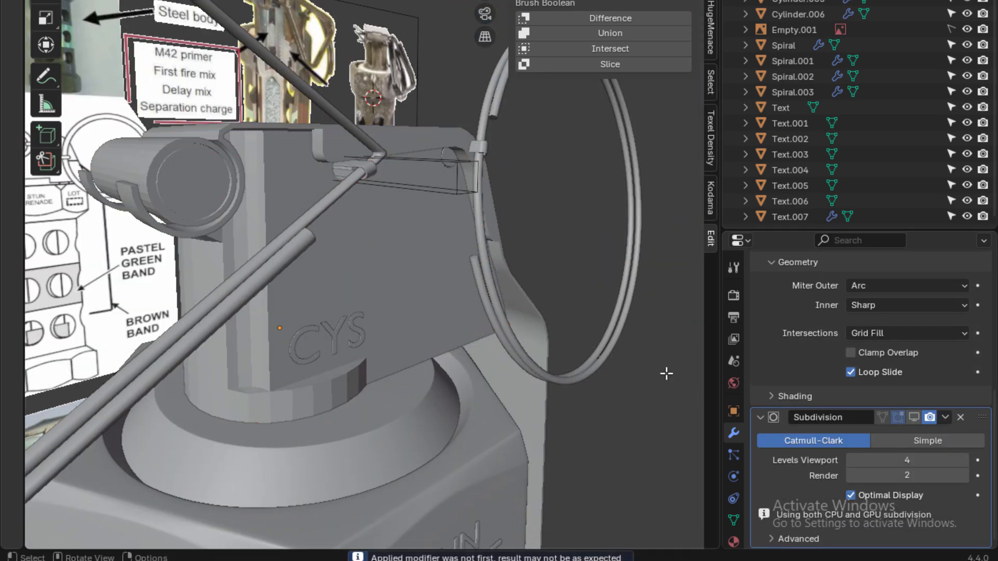
key("Tab")
left_click(457, 191)
key("Delete")
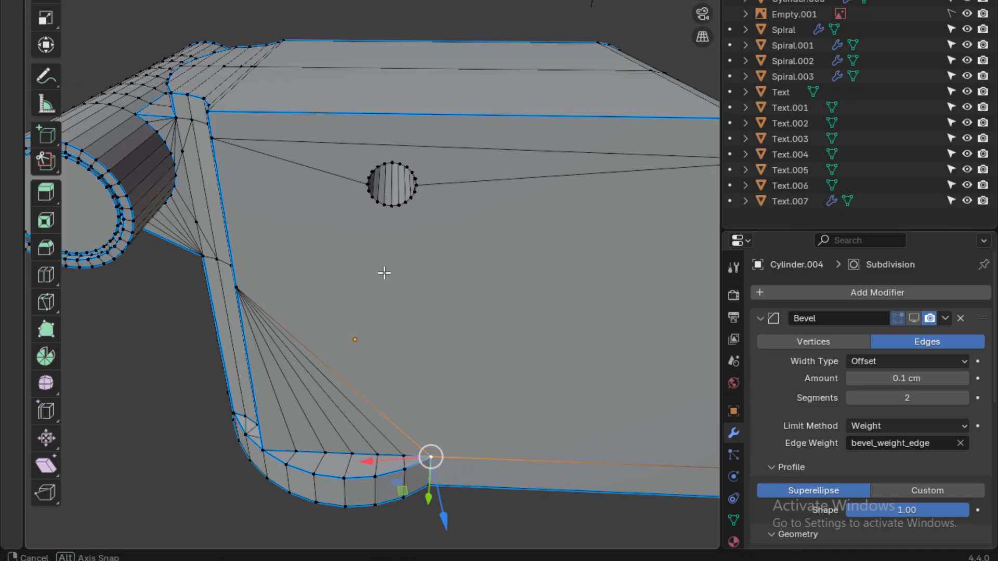
Connect the vertices on the hole's lower rim to the lever corner vertex directly below the hole.
left_click(397, 211, "shift")
key("j")
scroll(400, 212, "up", 2)
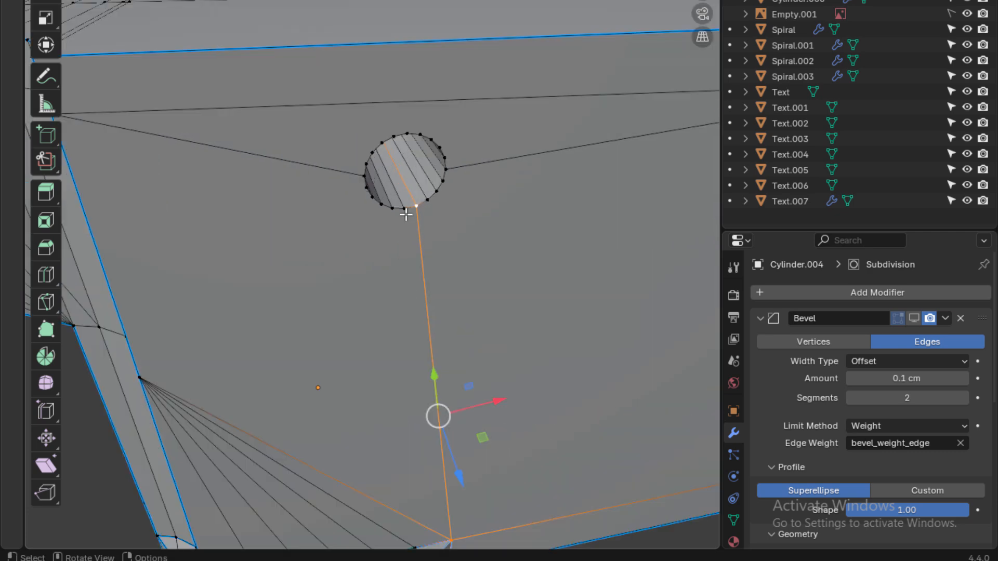
key("j")
middle_click_drag(365, 196, 299, 45)
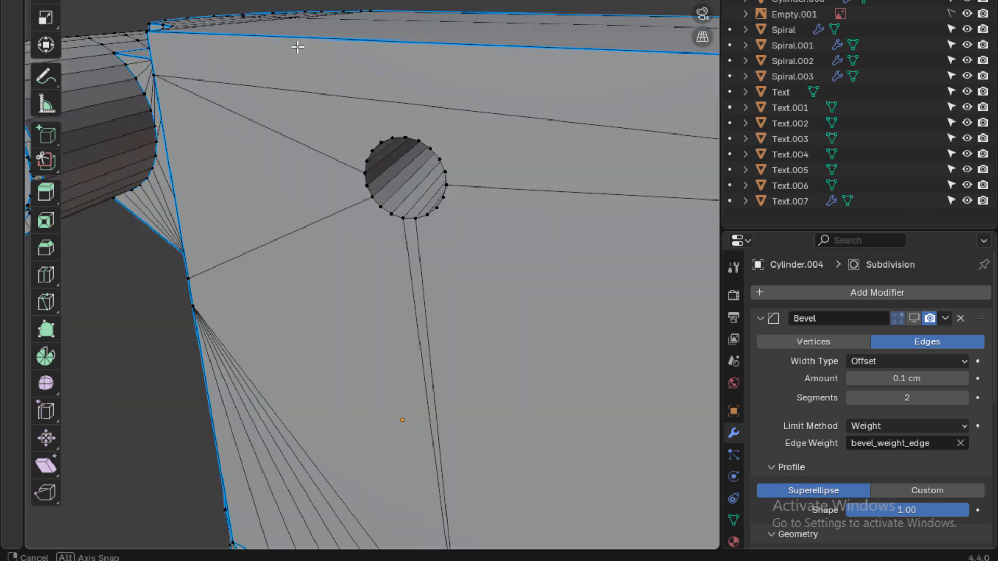
left_click(379, 206)
scroll(376, 208, "down", 2)
middle_click_drag(318, 296, 379, 390)
left_click(430, 408, "shift")
key("j")
scroll(393, 287, "up", 2)
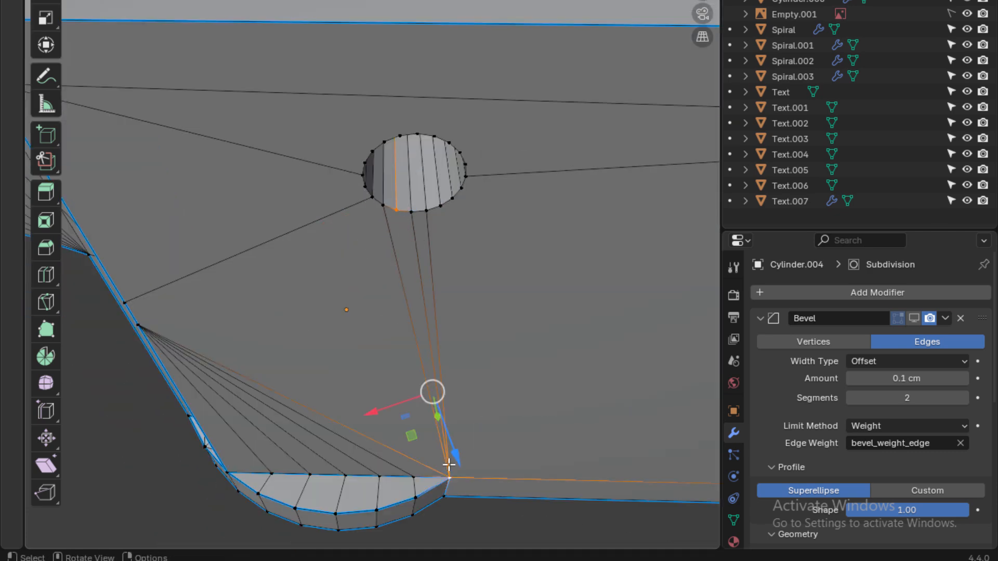
key("j")
Connect a side vertex of the hole's rim to the lever's upper corner vertex near the tube.
left_click(363, 188)
scroll(363, 188, "down", 5)
left_click(235, 191, "shift")
key("j")
scroll(359, 158, "up", 6)
Connect the hole's lower rim vertices facing away from the tube to the lever's far lower corner vertex.
left_click(437, 220)
scroll(436, 220, "down", 6)
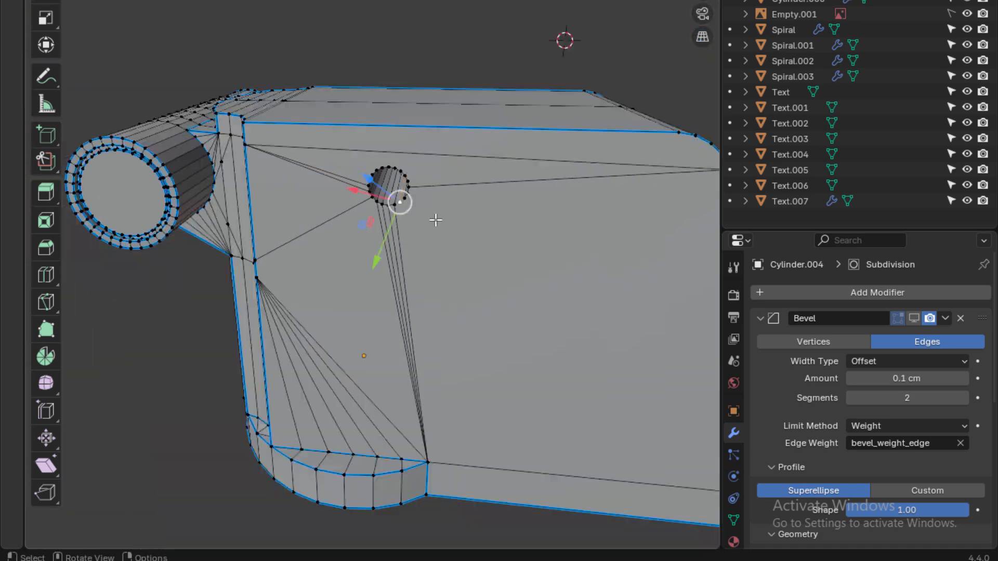
middle_click_drag(435, 220, 645, 349)
left_click(644, 349, "shift")
left_click(404, 191)
middle_click_drag(405, 192, 525, 333)
left_click(653, 508, "shift")
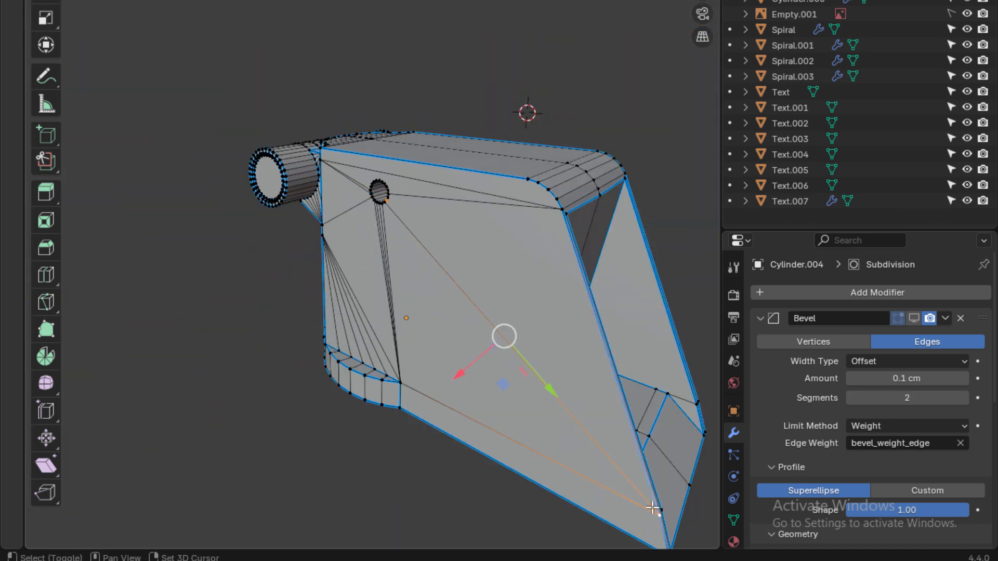
key("j")
Connect the side rim vertices facing away from the tube to the vertex at the lever's rounded upper corner.
scroll(455, 212, "up", 5)
left_click(434, 188)
scroll(434, 189, "down", 3)
middle_click_drag(613, 171, 513, 191)
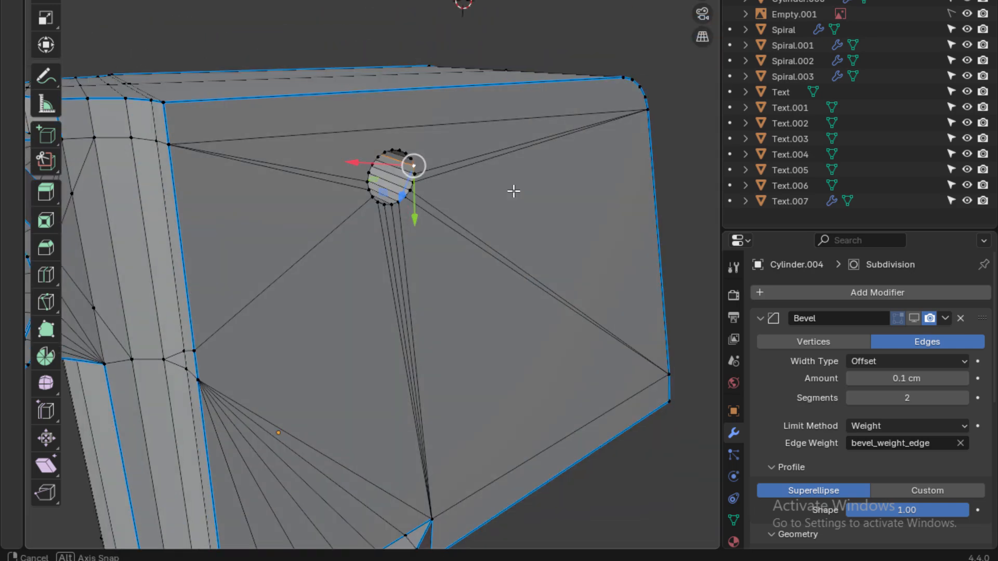
middle_click_drag(473, 131, 377, 134)
scroll(369, 133, "up", 4)
Connect the remaining upper rim vertices on the tube side of the hole to the lever's upper corner vertex.
left_click(363, 142)
scroll(359, 141, "down", 3)
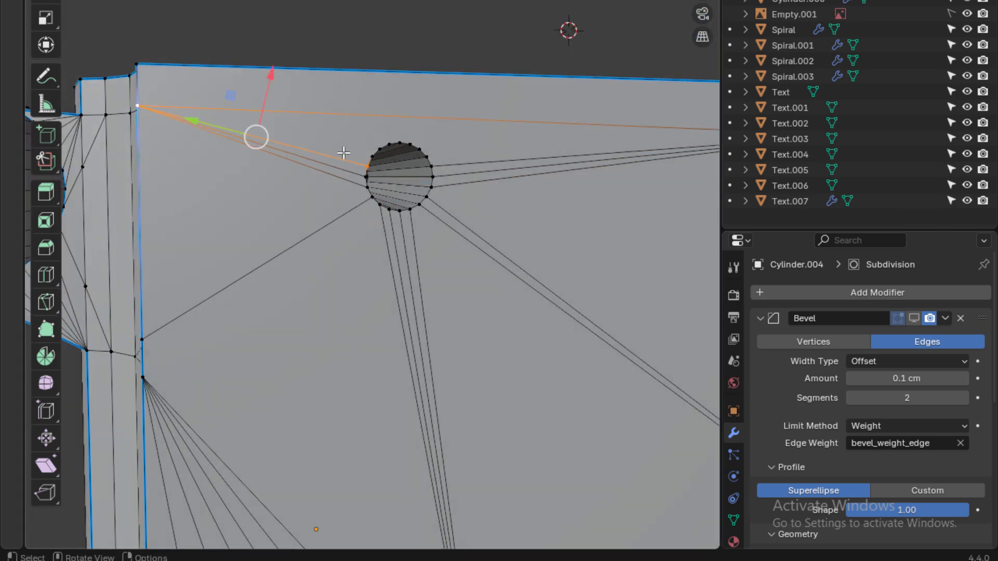
key("j")
scroll(384, 104, "up", 4)
left_click(387, 97)
scroll(382, 99, "down", 4)
left_click(158, 105, "shift")
key("j")
Knife-cut edges from the vertices on the hole's top rim up to the long edge above it.
left_click(399, 139)
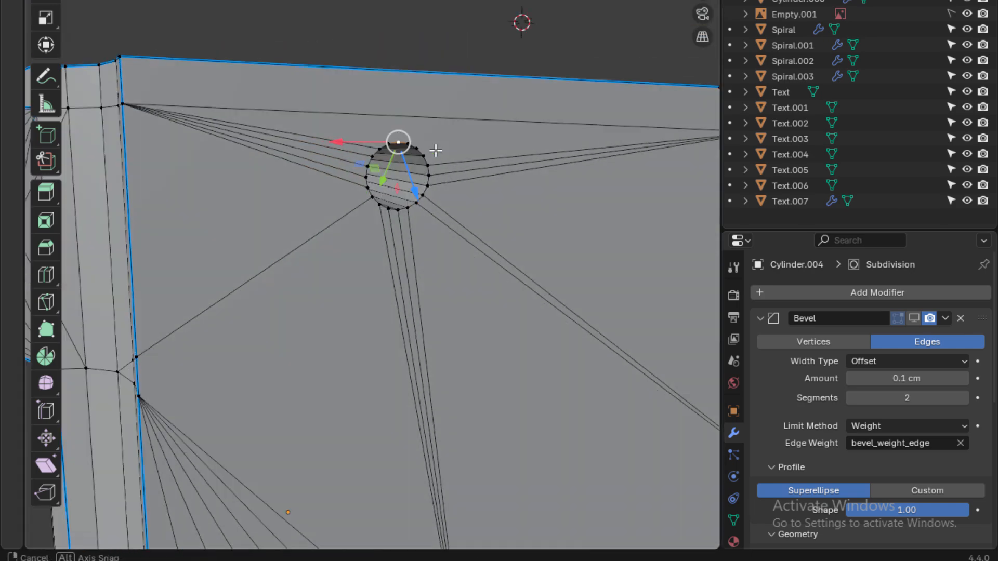
middle_click_drag(434, 149, 403, 109)
key("k")
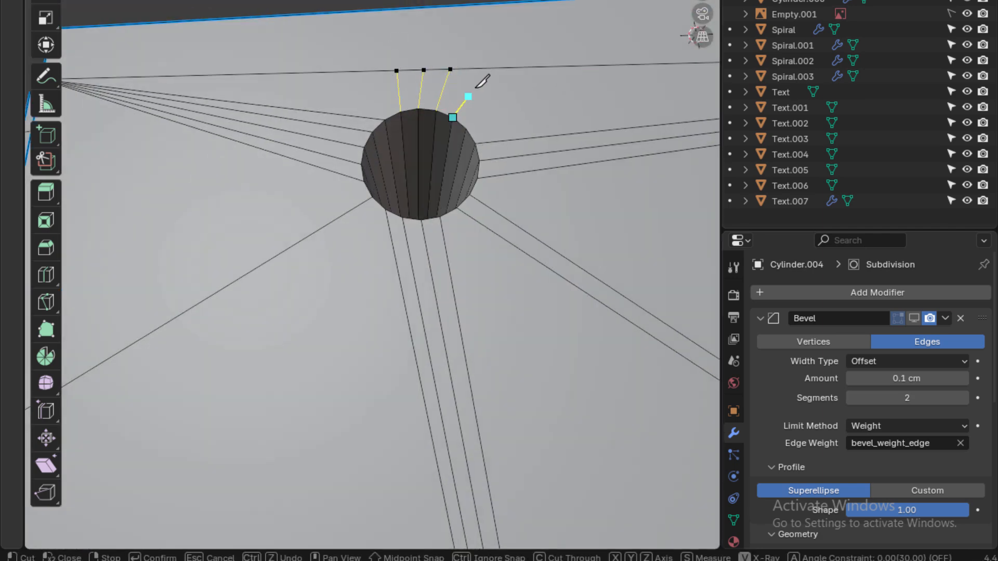
key("Return")
middle_click_drag(515, 67, 428, 192)
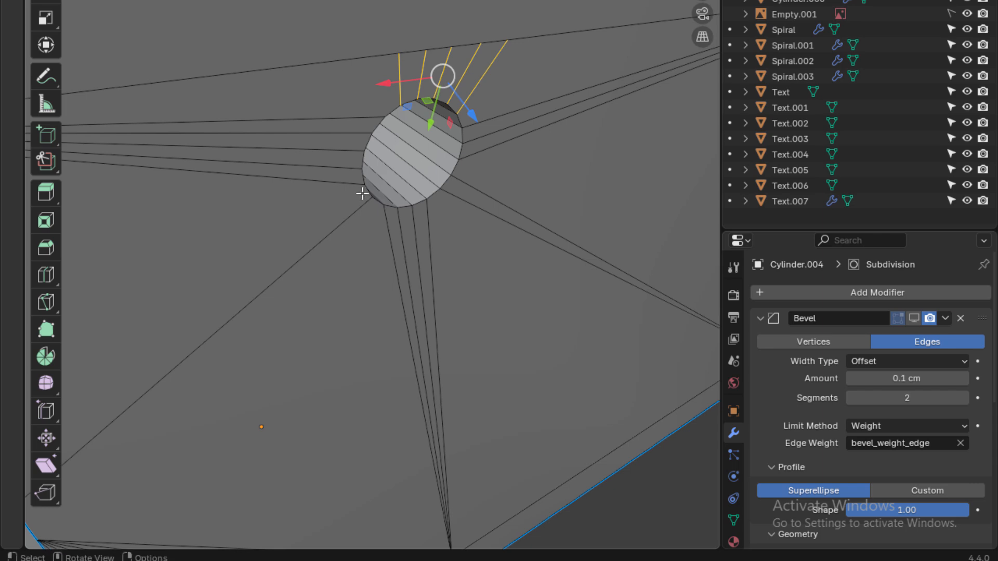
Set the bevel weight of the hole's rim edges to 1 and check the lever in Object Mode.
double_click(602, 71)
type("1")
key("Return")
key("Tab")
middle_click_drag(426, 311, 402, 299)
key("n")
scroll(401, 299, "up", 2)
scroll(925, 333, "down", 10)
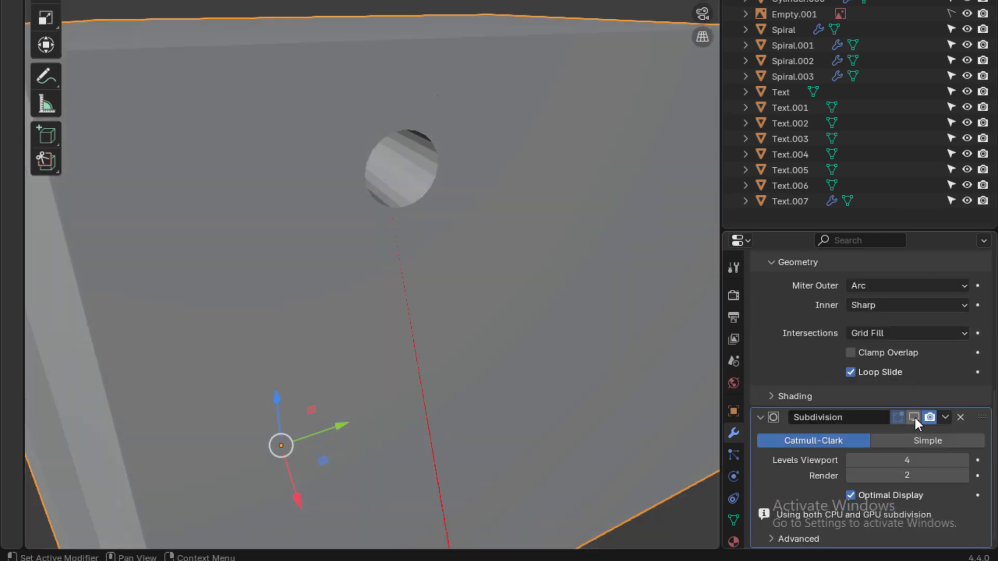
Merge the knife-cut vertices above the hole at their center and add a loop cut across the lever's top face.
key("Tab")
scroll(185, 204, "down", 3)
key("ctrl+r")
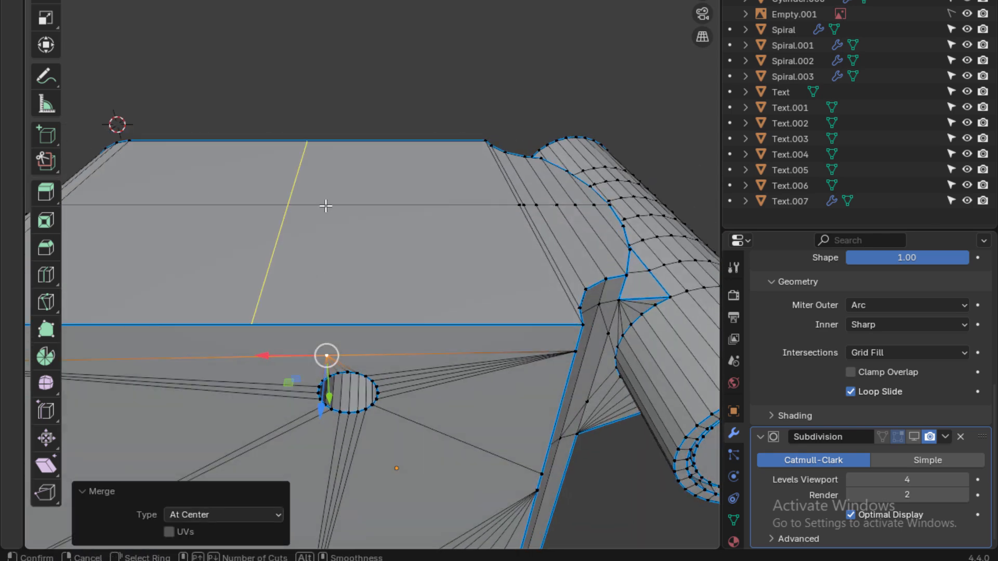
left_click(333, 205)
middle_click_drag(329, 345, 445, 177)
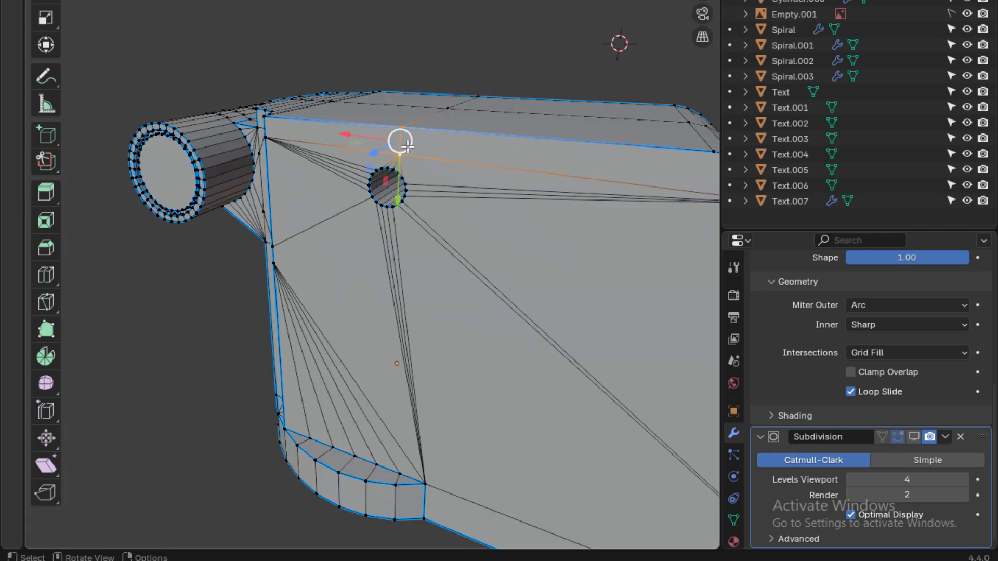